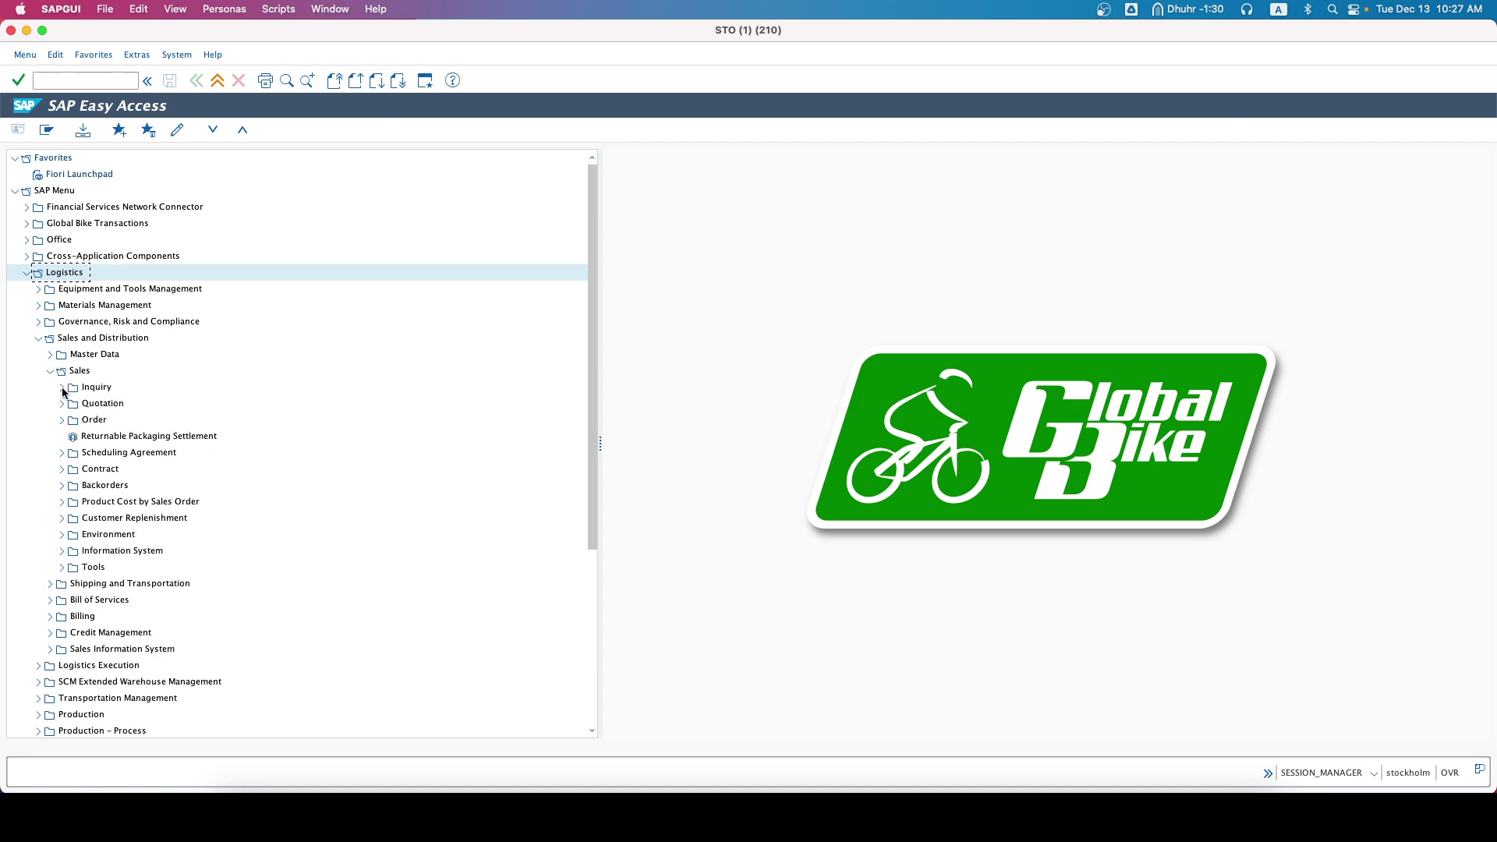
Step: Start creating a sales inquiry with inquiry type IN from the Sales and Distribution area
{"action": "left_click", "coordinate": [62, 388]}
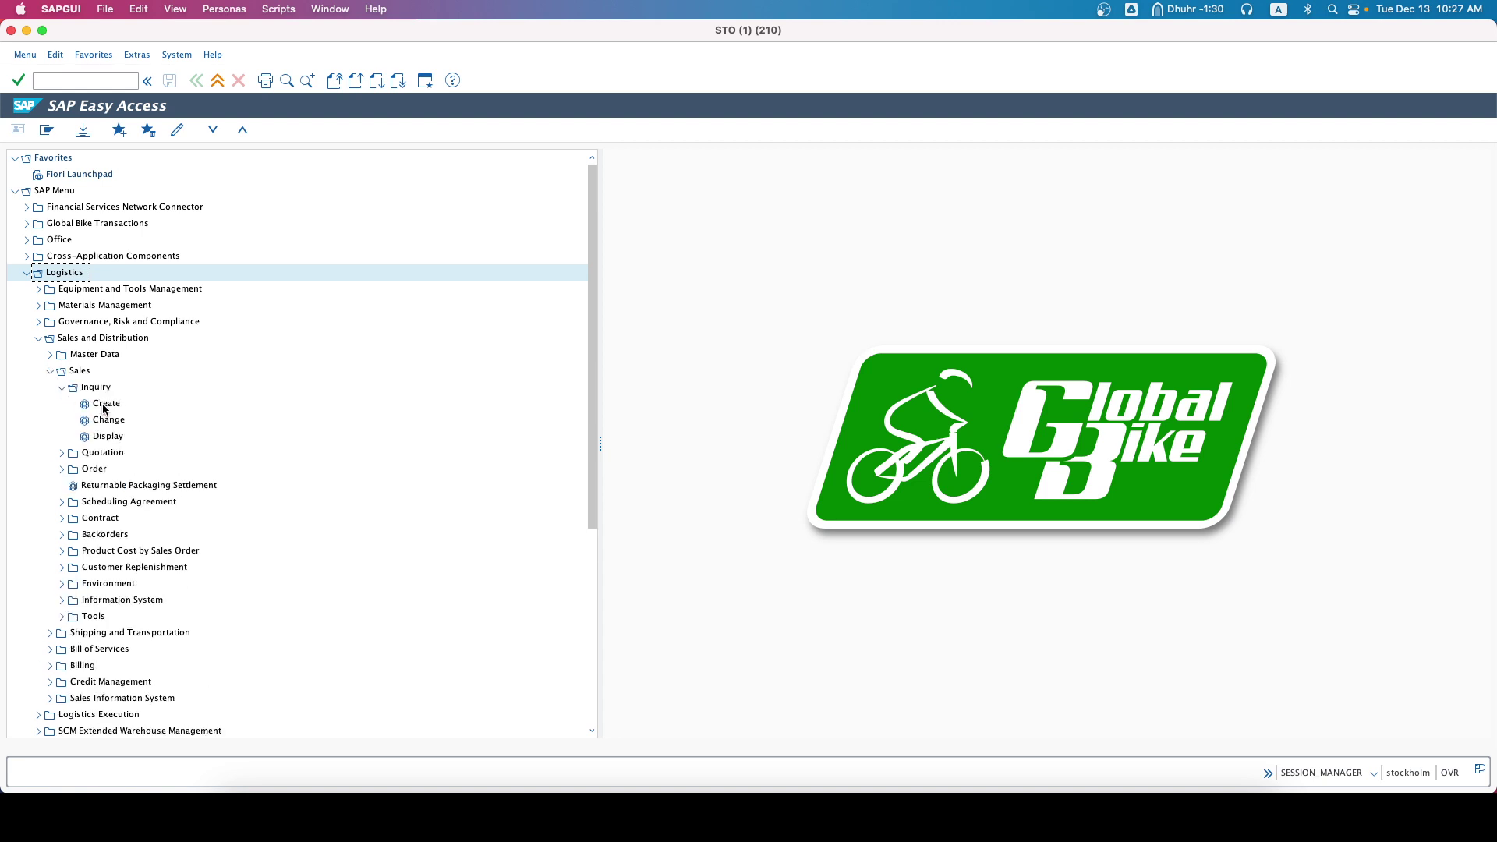
{"action": "double_click", "coordinate": [103, 405]}
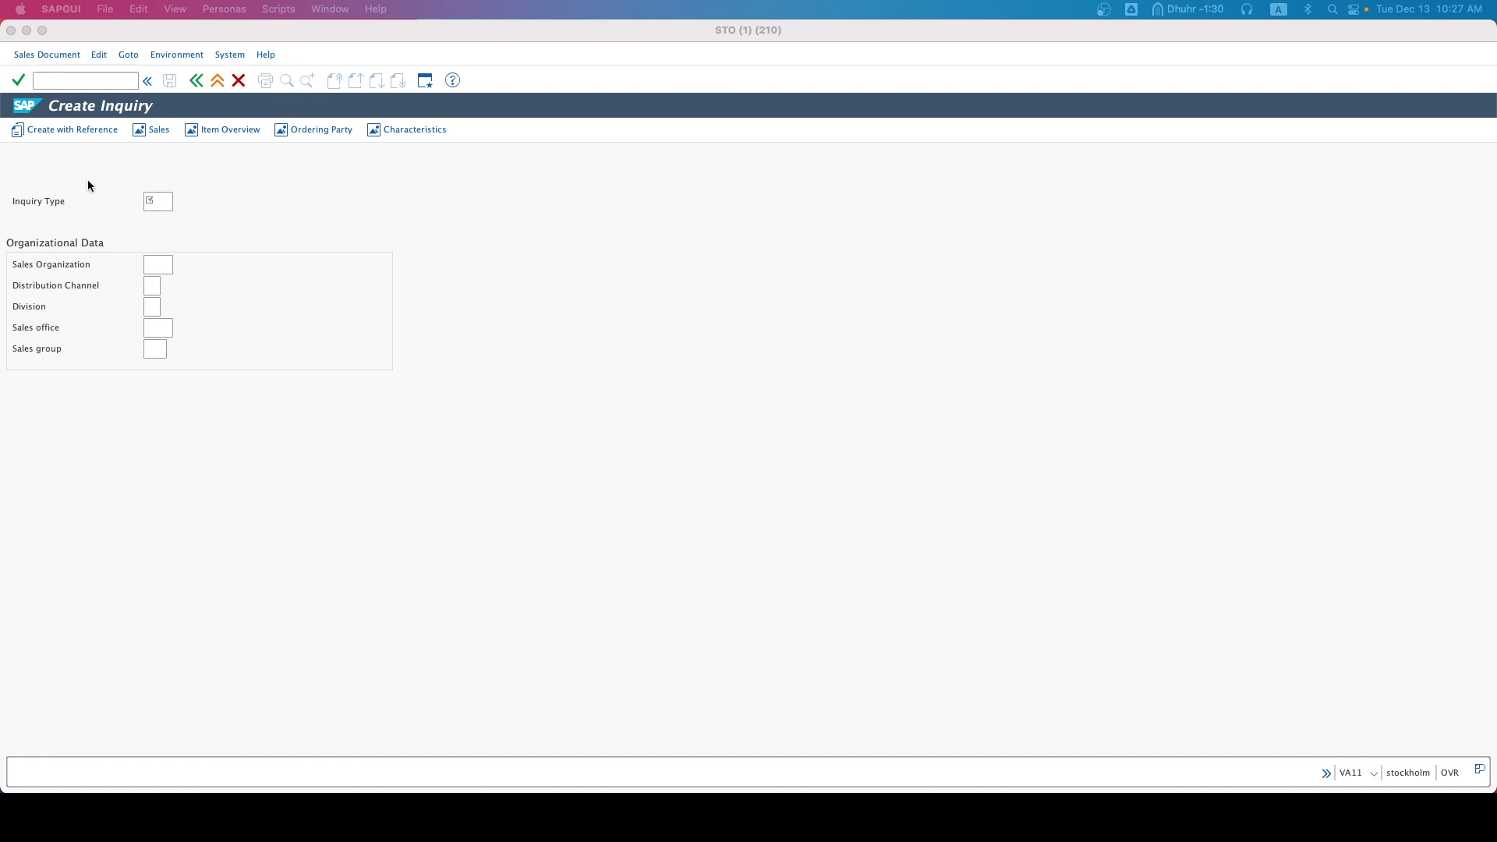
{"action": "left_click", "coordinate": [163, 205]}
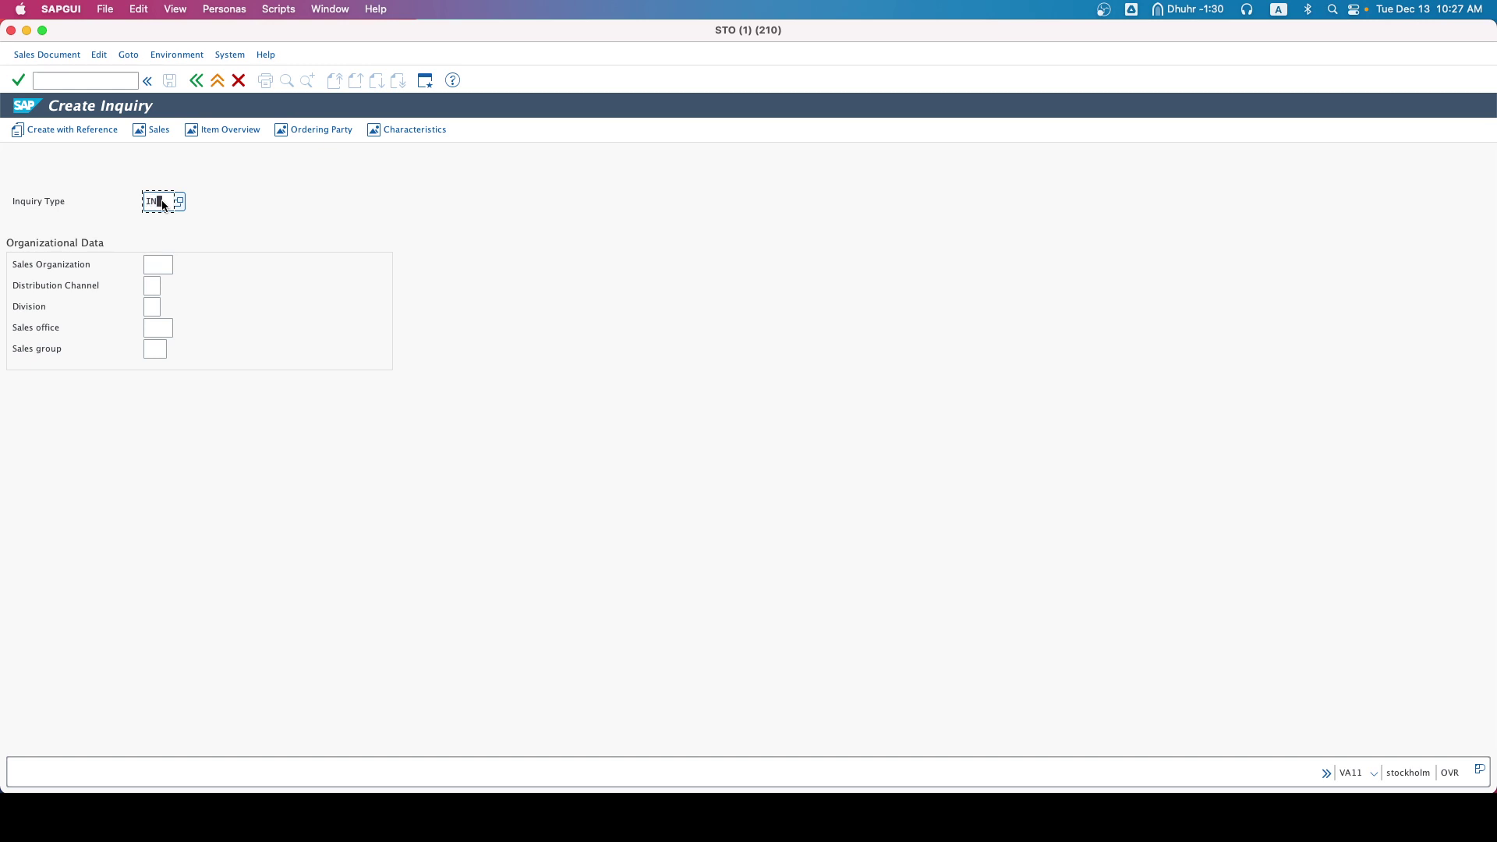
Step: Set sales organization UE00, distribution channel WH and division BI for the inquiry, and continue to its overview
{"action": "left_click", "coordinate": [166, 265]}
{"action": "type", "text": "UE00"}
{"action": "left_click", "coordinate": [148, 285]}
{"action": "type", "text": "WH"}
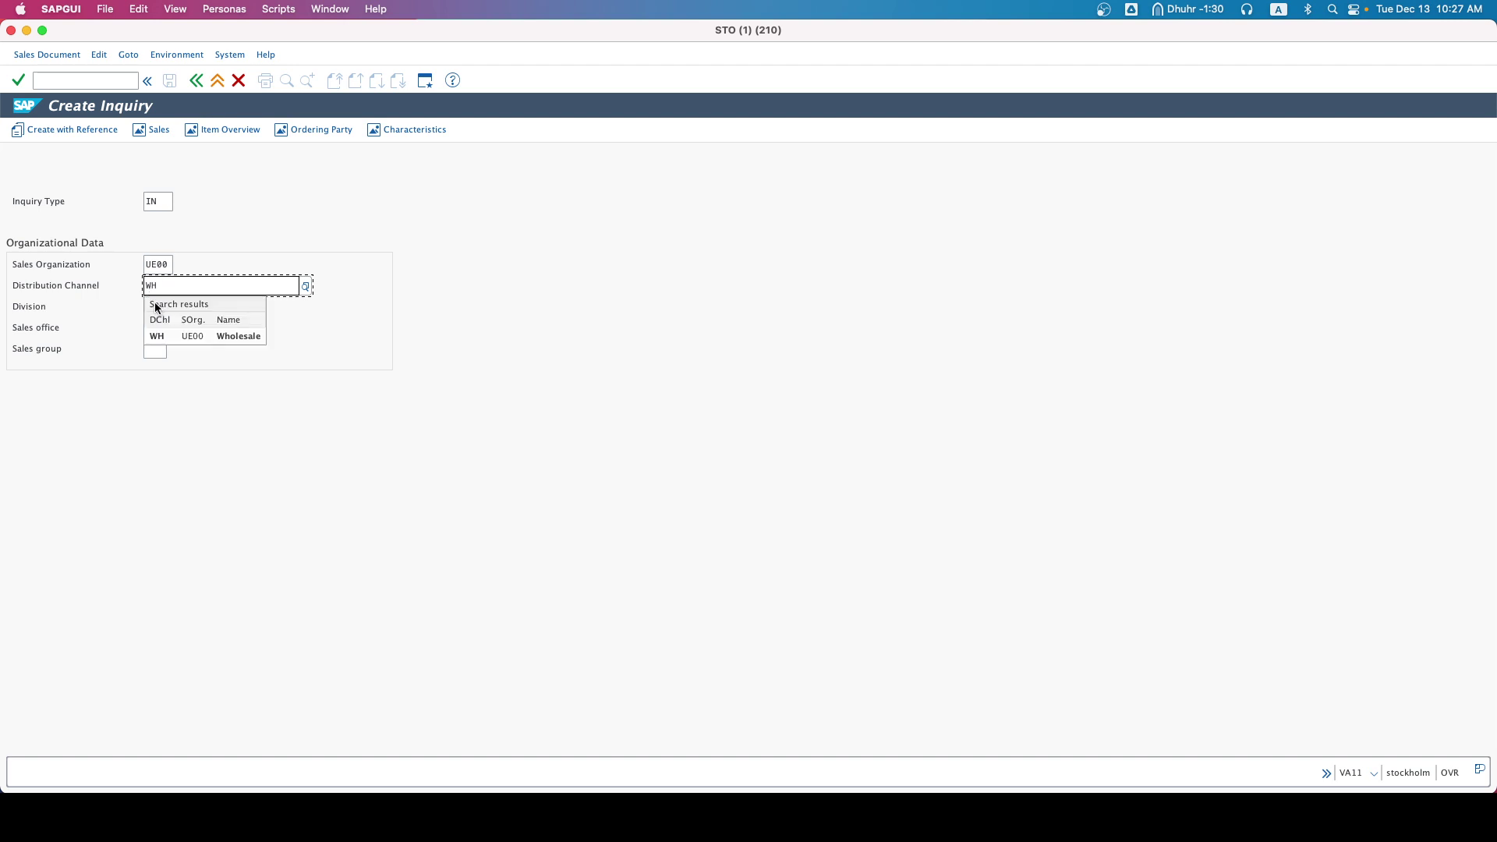
{"action": "left_click", "coordinate": [157, 336]}
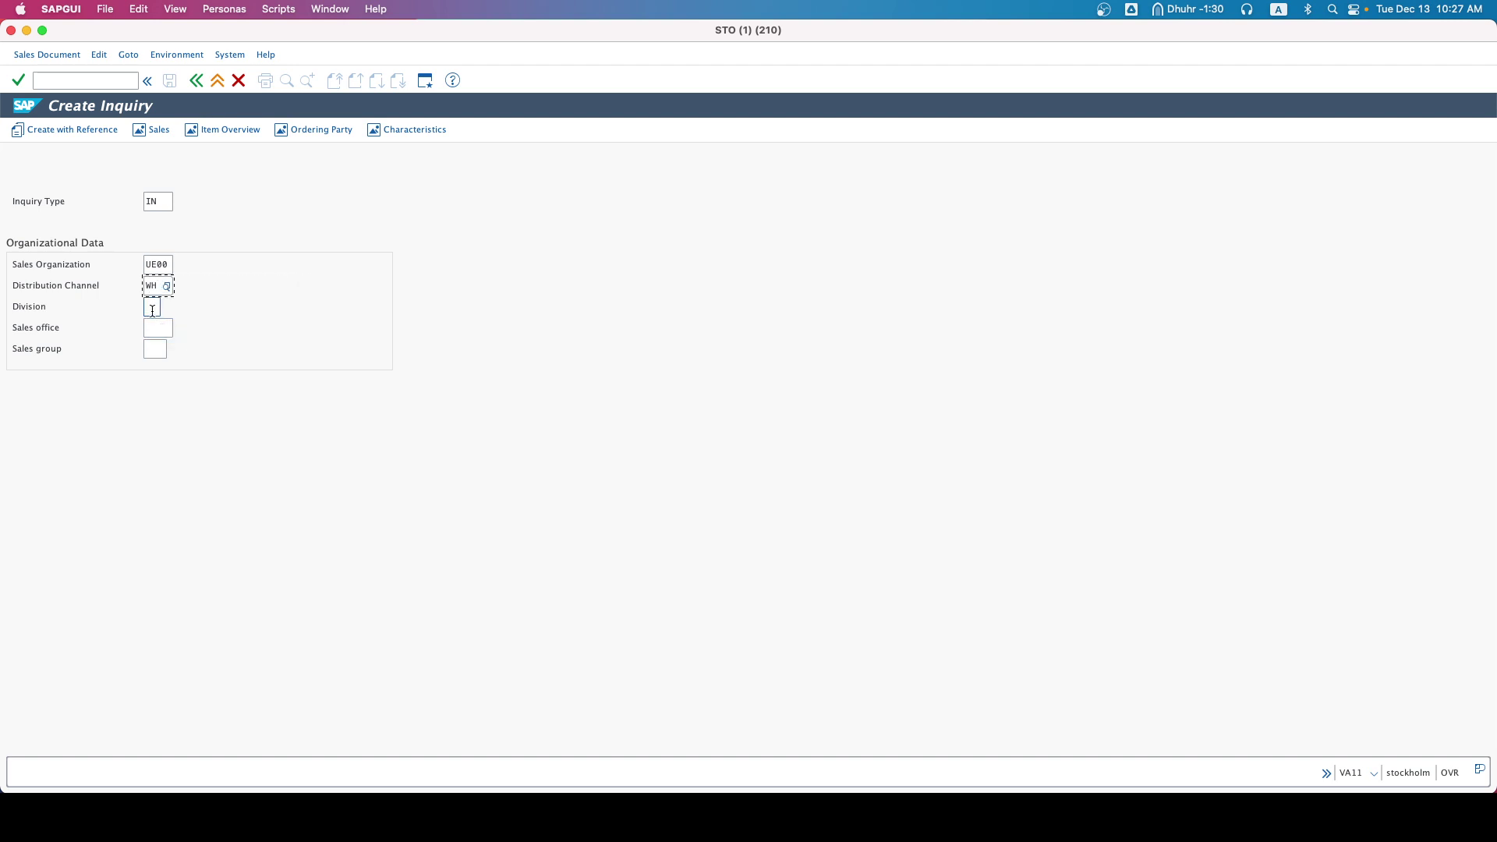
{"action": "left_click", "coordinate": [152, 308]}
{"action": "type", "text": "B"}
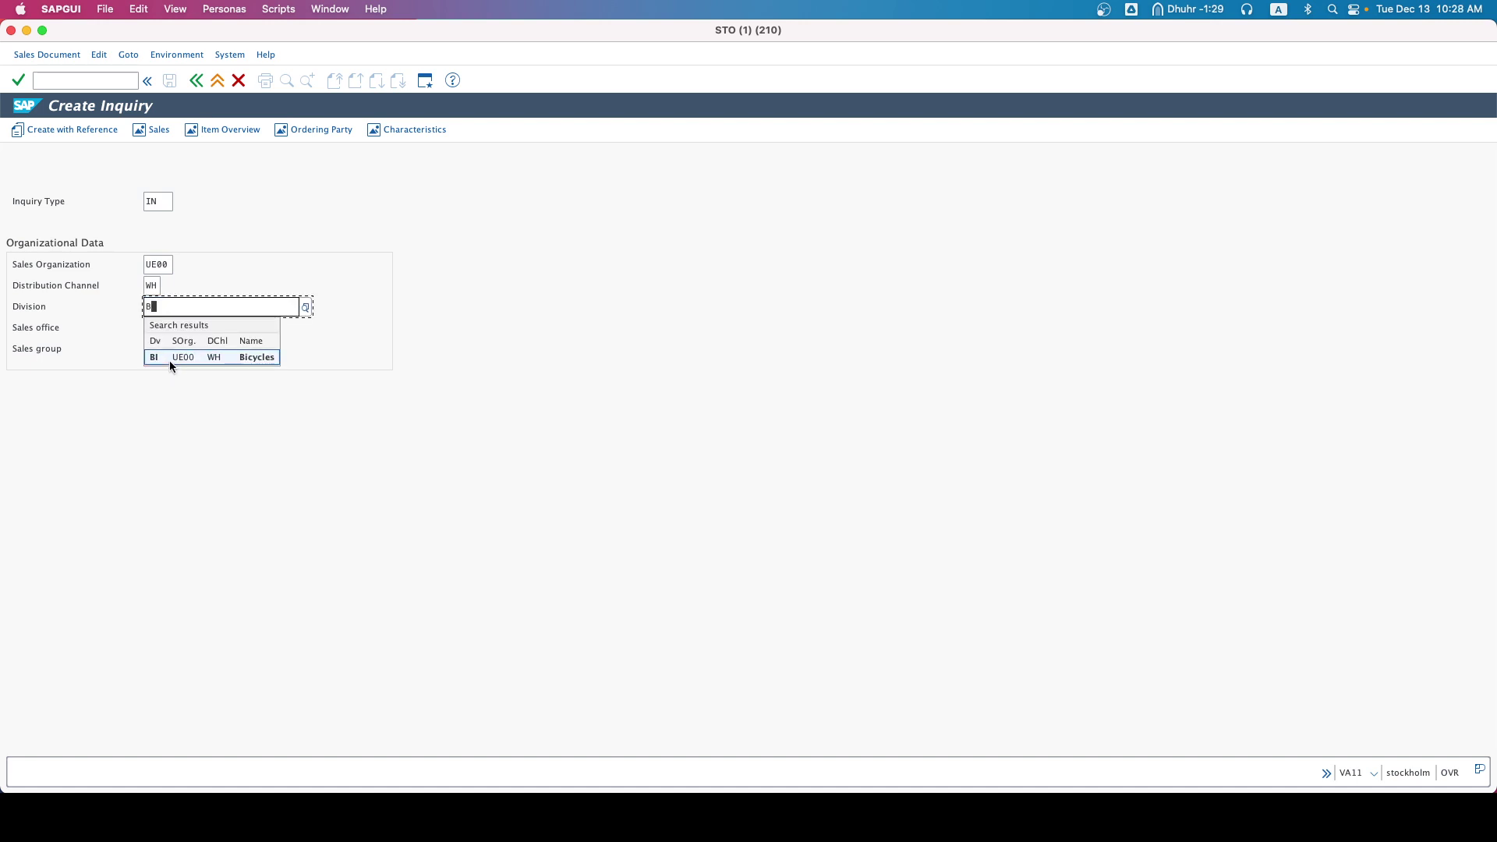
{"action": "left_click", "coordinate": [170, 360]}
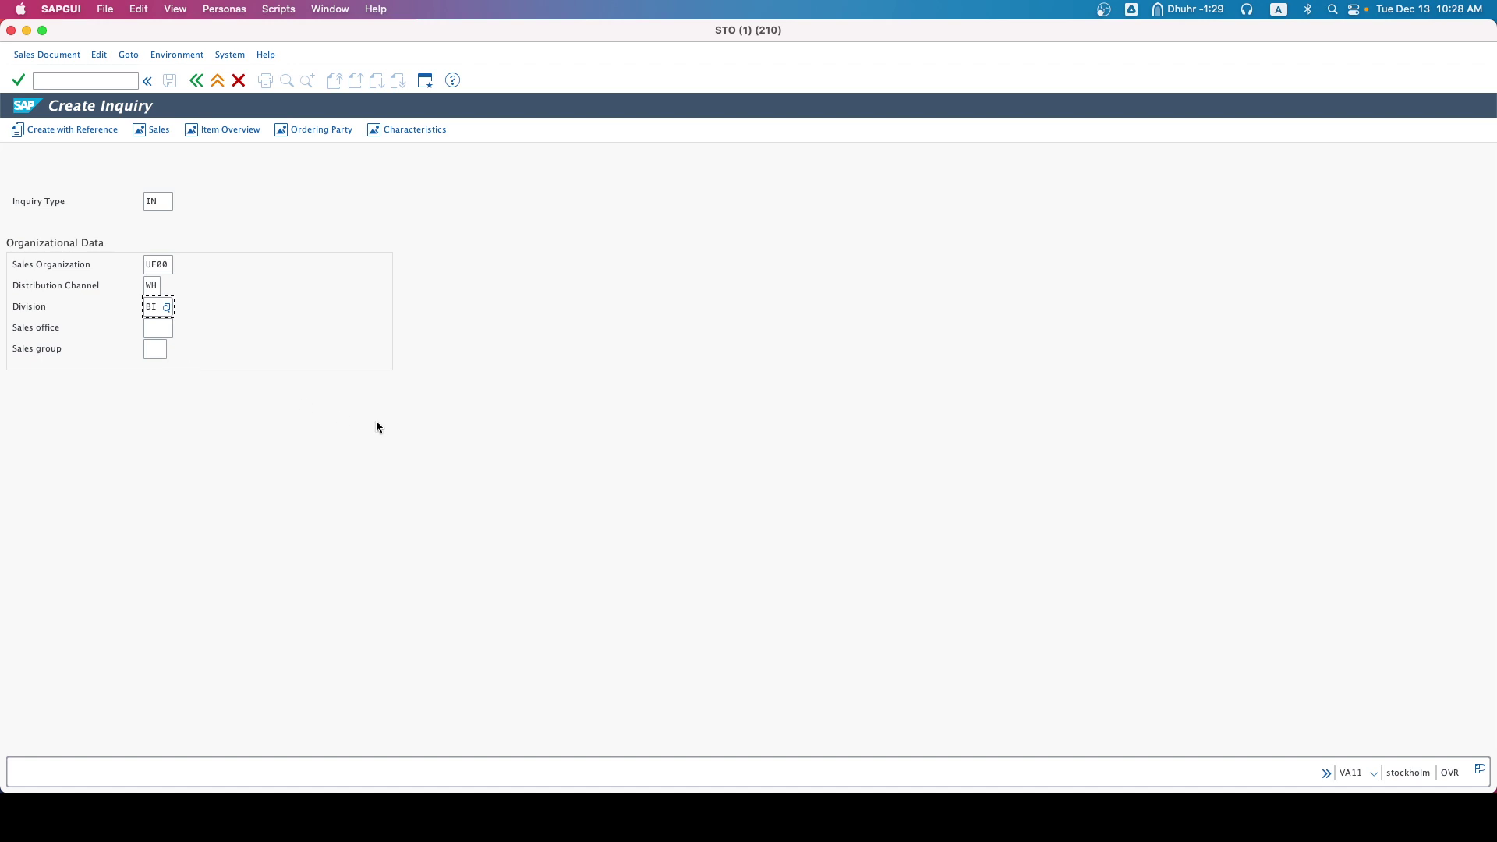
{"action": "left_click", "coordinate": [24, 91]}
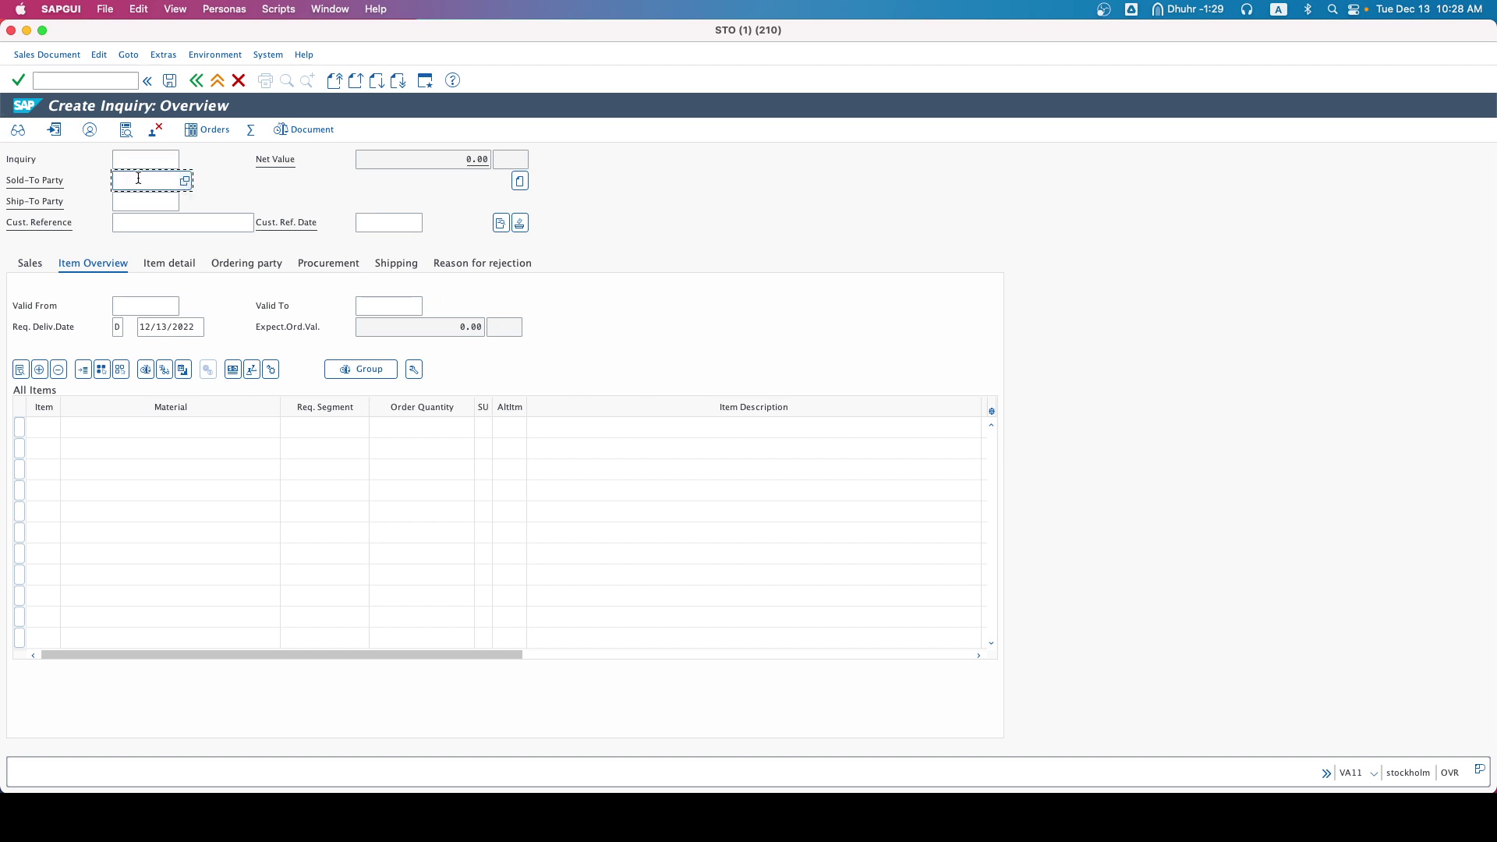
Step: Assign Peachtree Bikes in Atlanta as the sold-to party by searching US customers with term 030, and view its business partner record
{"action": "left_click", "coordinate": [185, 181]}
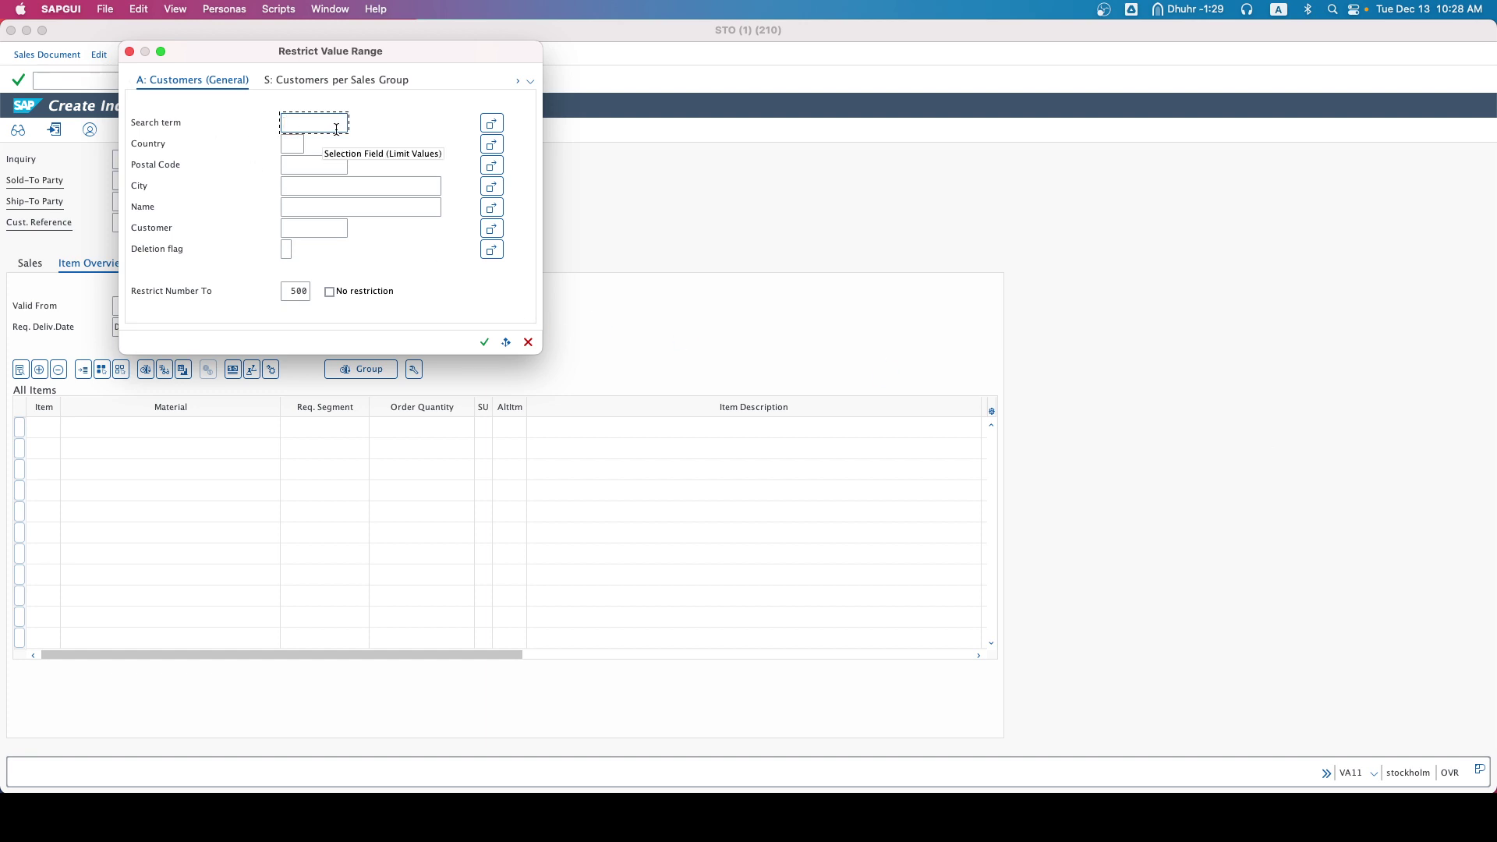
{"action": "type", "text": "039"}
{"action": "key", "text": "BackSpace"}
{"action": "type", "text": "0"}
{"action": "left_click", "coordinate": [300, 142]}
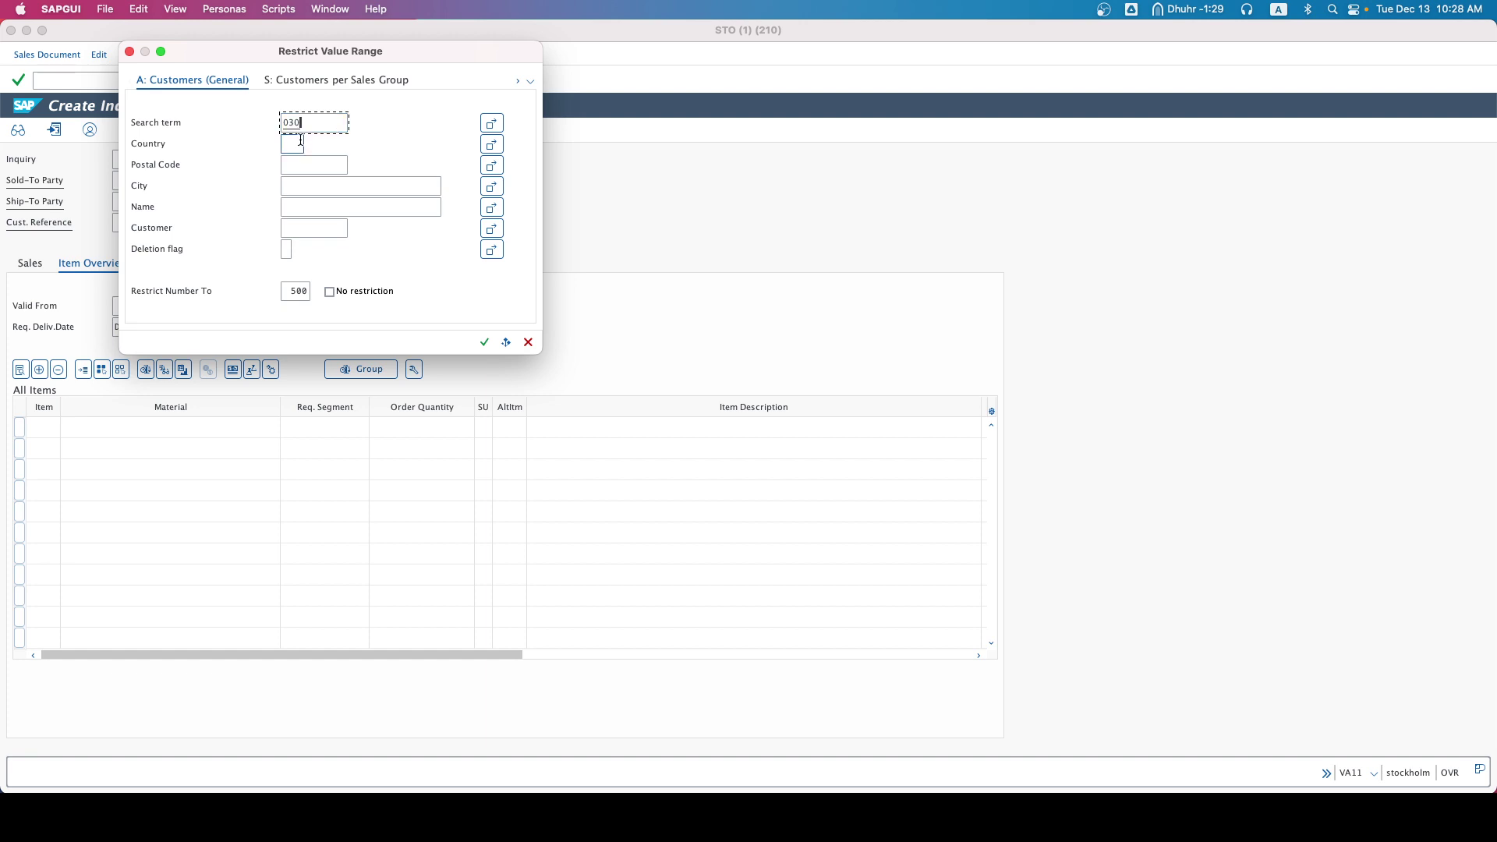
{"action": "type", "text": "US"}
{"action": "left_click", "coordinate": [485, 341]}
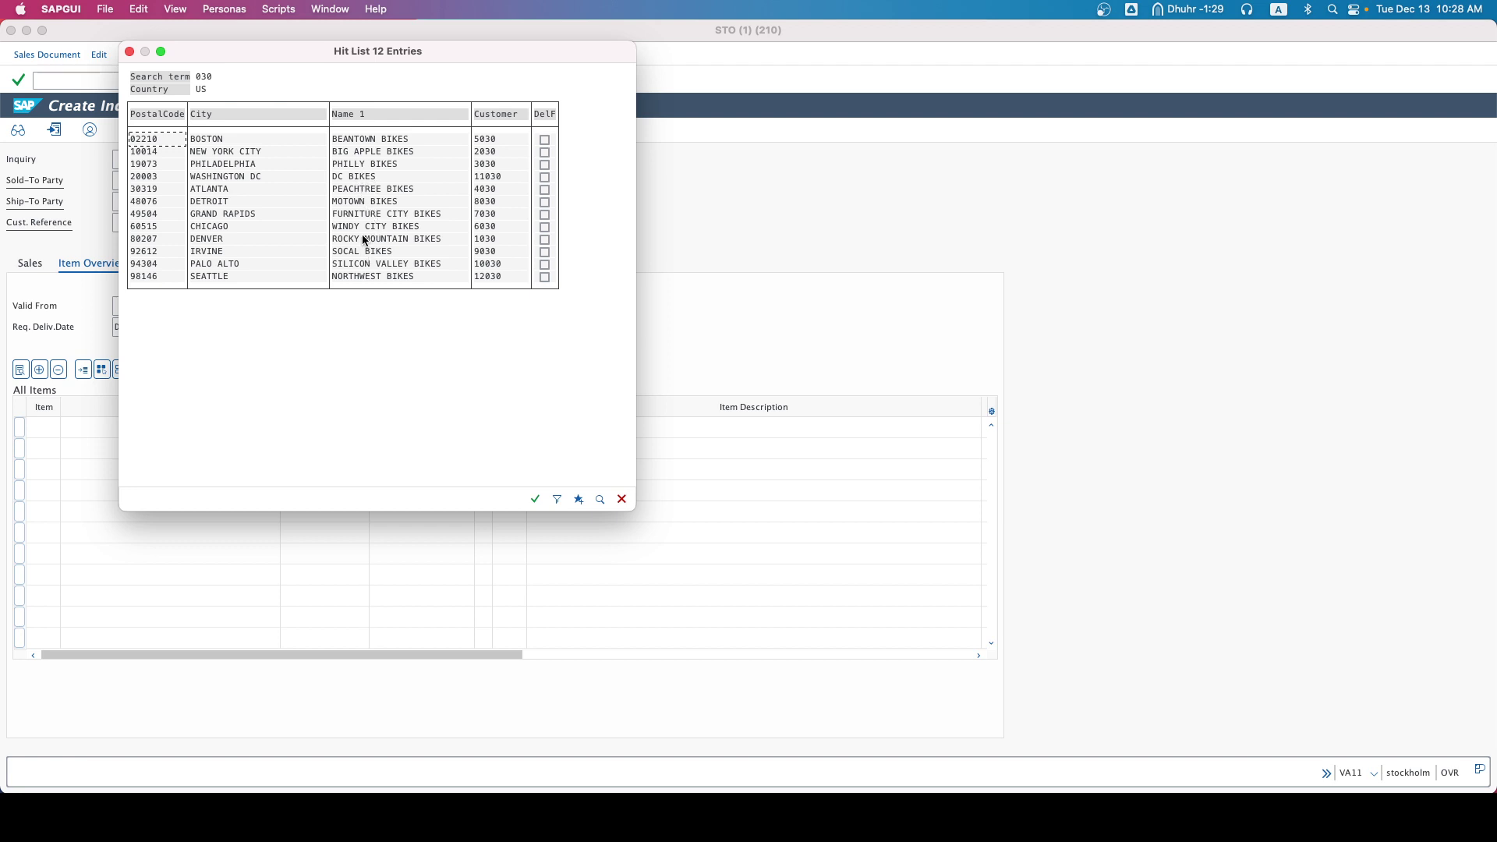
{"action": "double_click", "coordinate": [361, 194]}
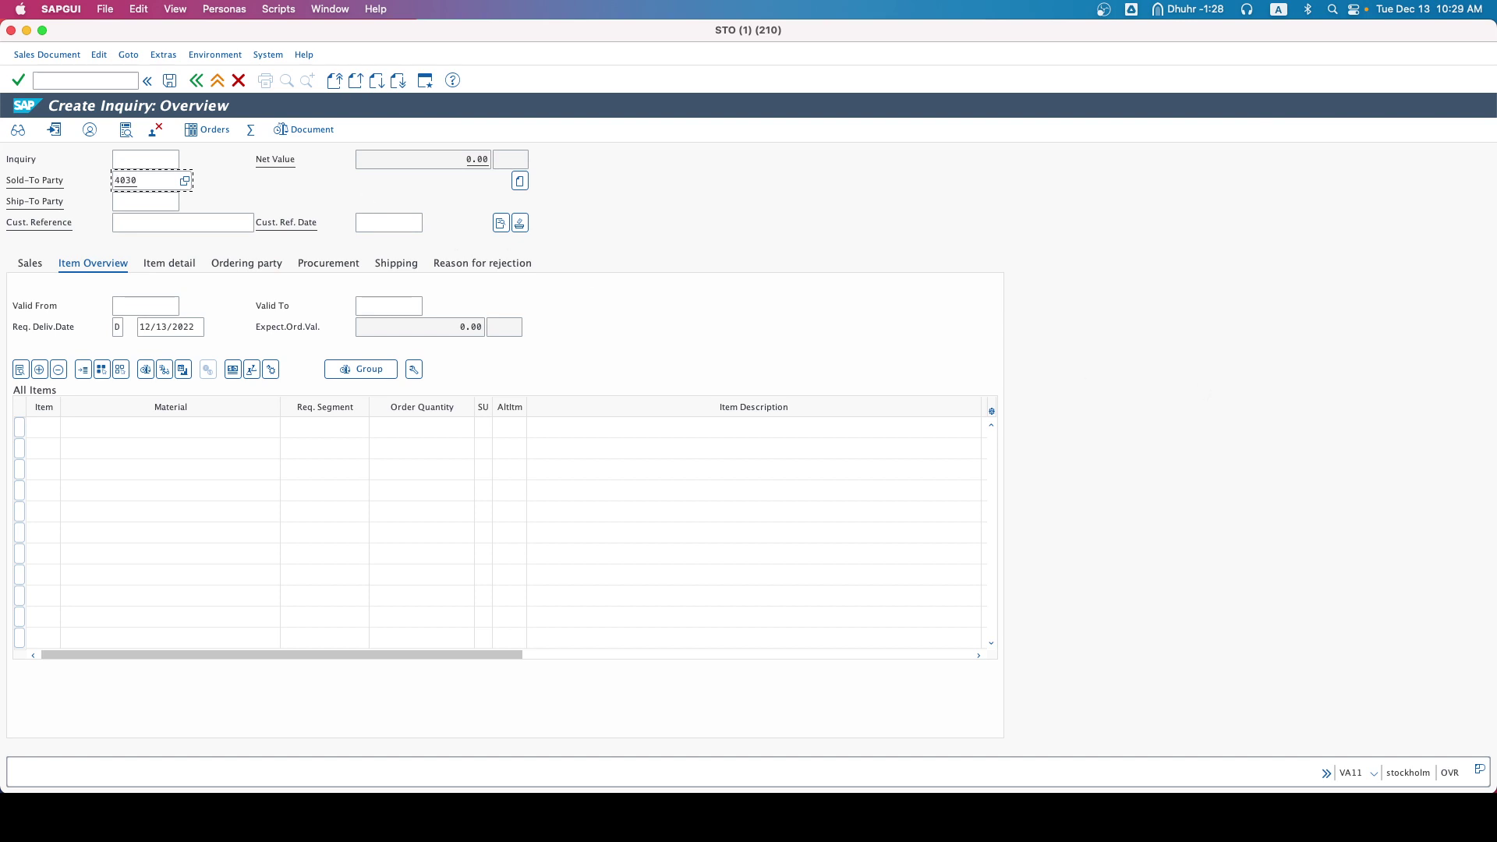
{"action": "left_click", "coordinate": [207, 191]}
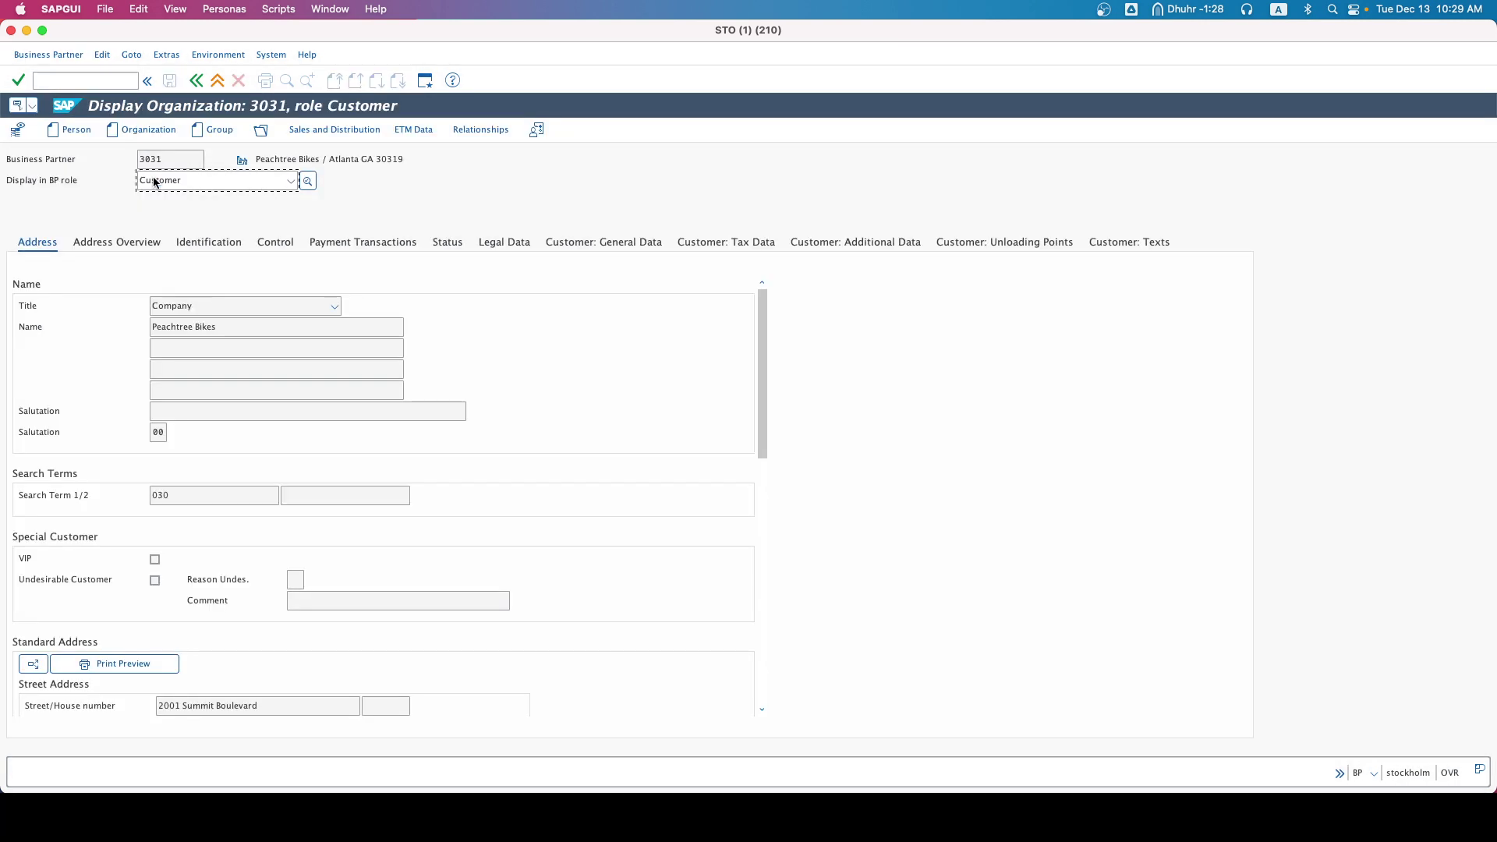
{"action": "left_click", "coordinate": [197, 80]}
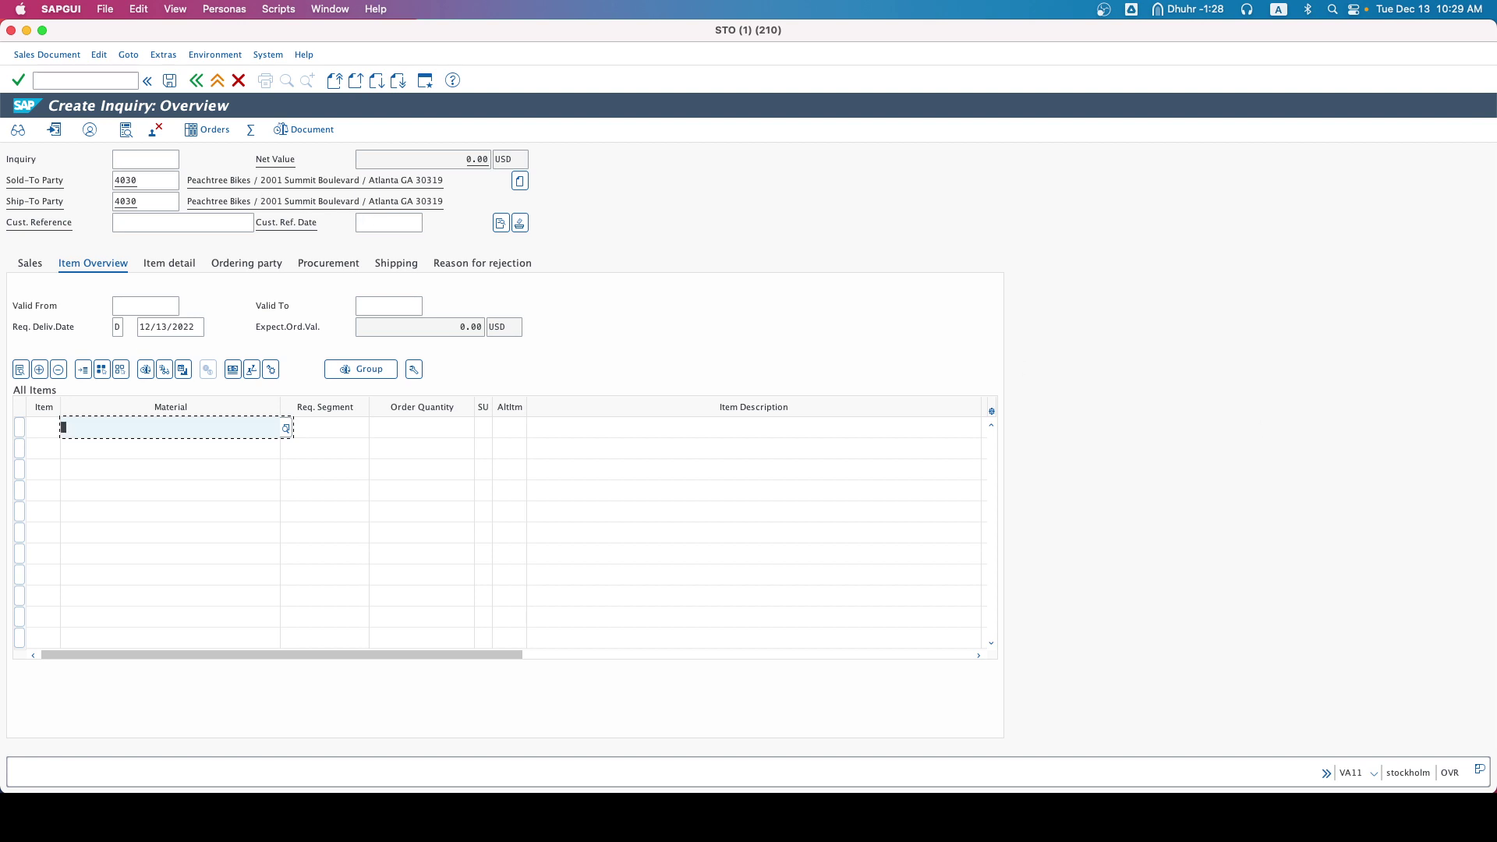
Step: Enter customer reference 030 and set the customer reference date to 12/13/2022
{"action": "left_click", "coordinate": [147, 223]}
{"action": "type", "text": "030"}
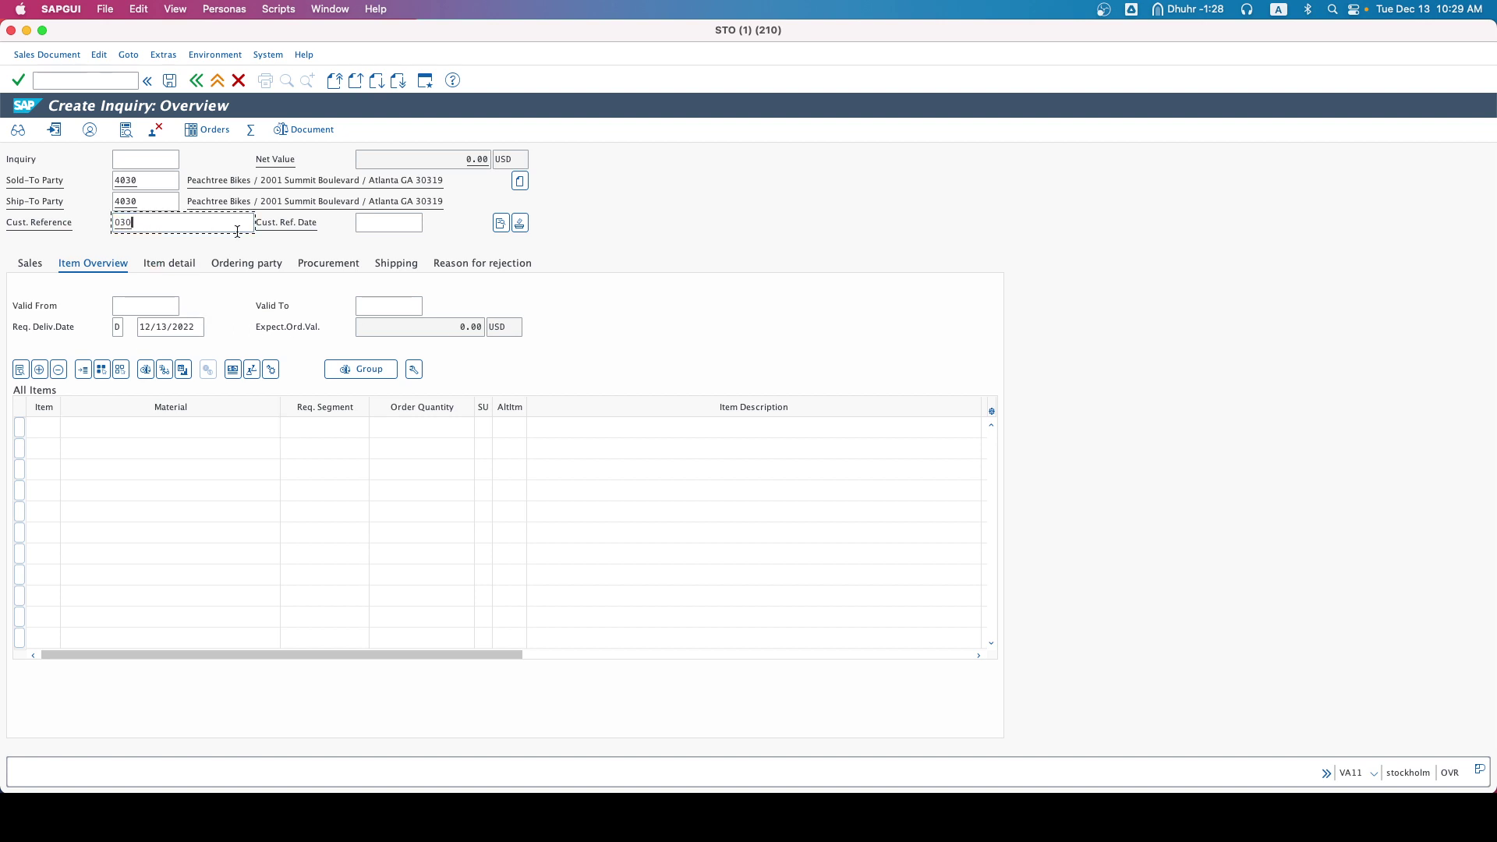
{"action": "left_click", "coordinate": [391, 225]}
{"action": "left_click", "coordinate": [429, 223]}
{"action": "double_click", "coordinate": [183, 282]}
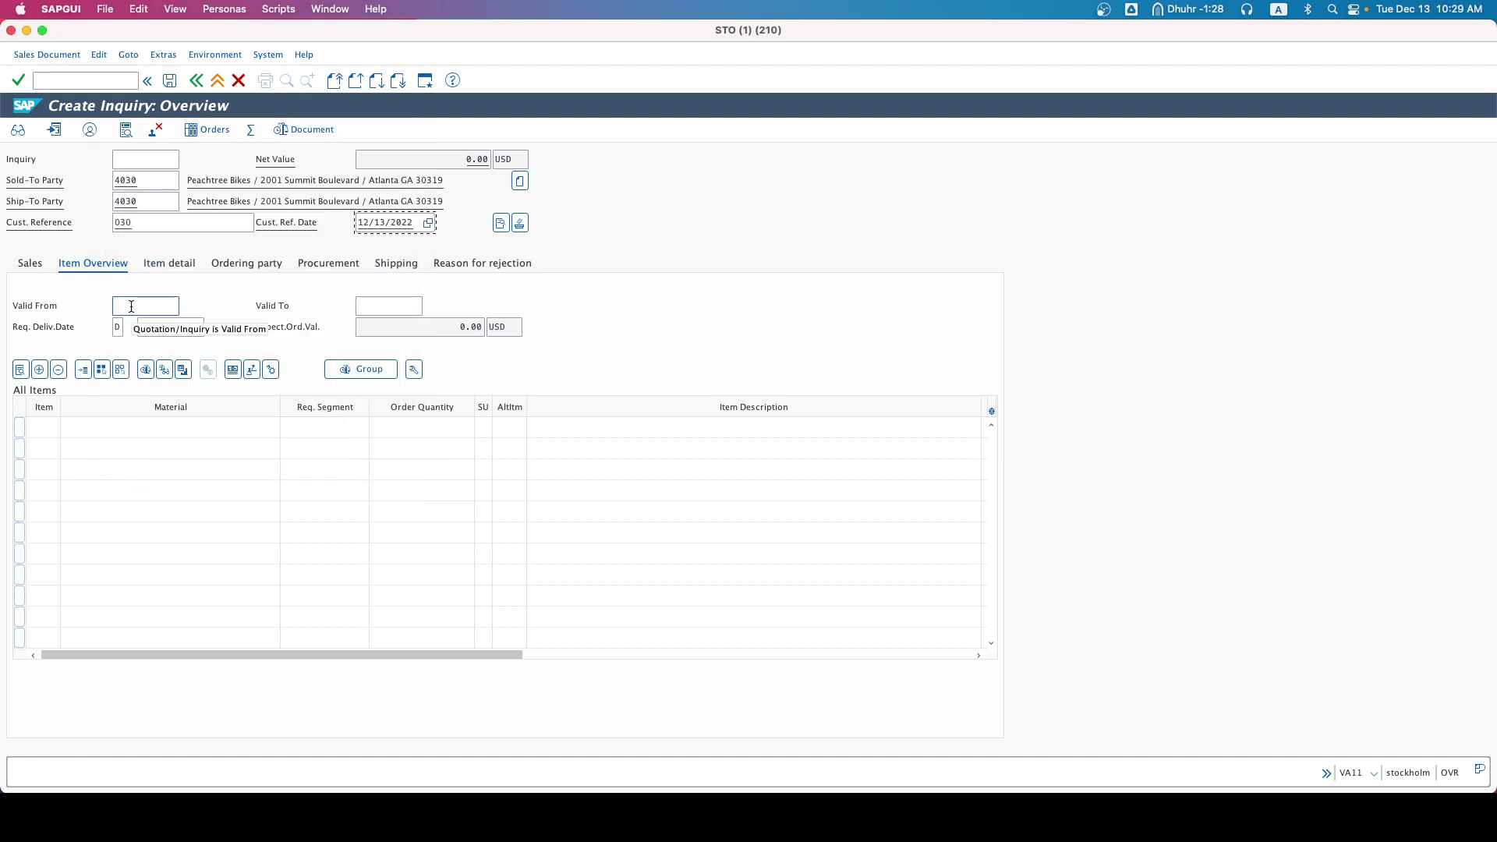
Step: Set the inquiry's validity period from 12/13/2022 to 01/13/2023 and confirm the header data
{"action": "left_click", "coordinate": [177, 307]}
{"action": "left_click", "coordinate": [186, 307]}
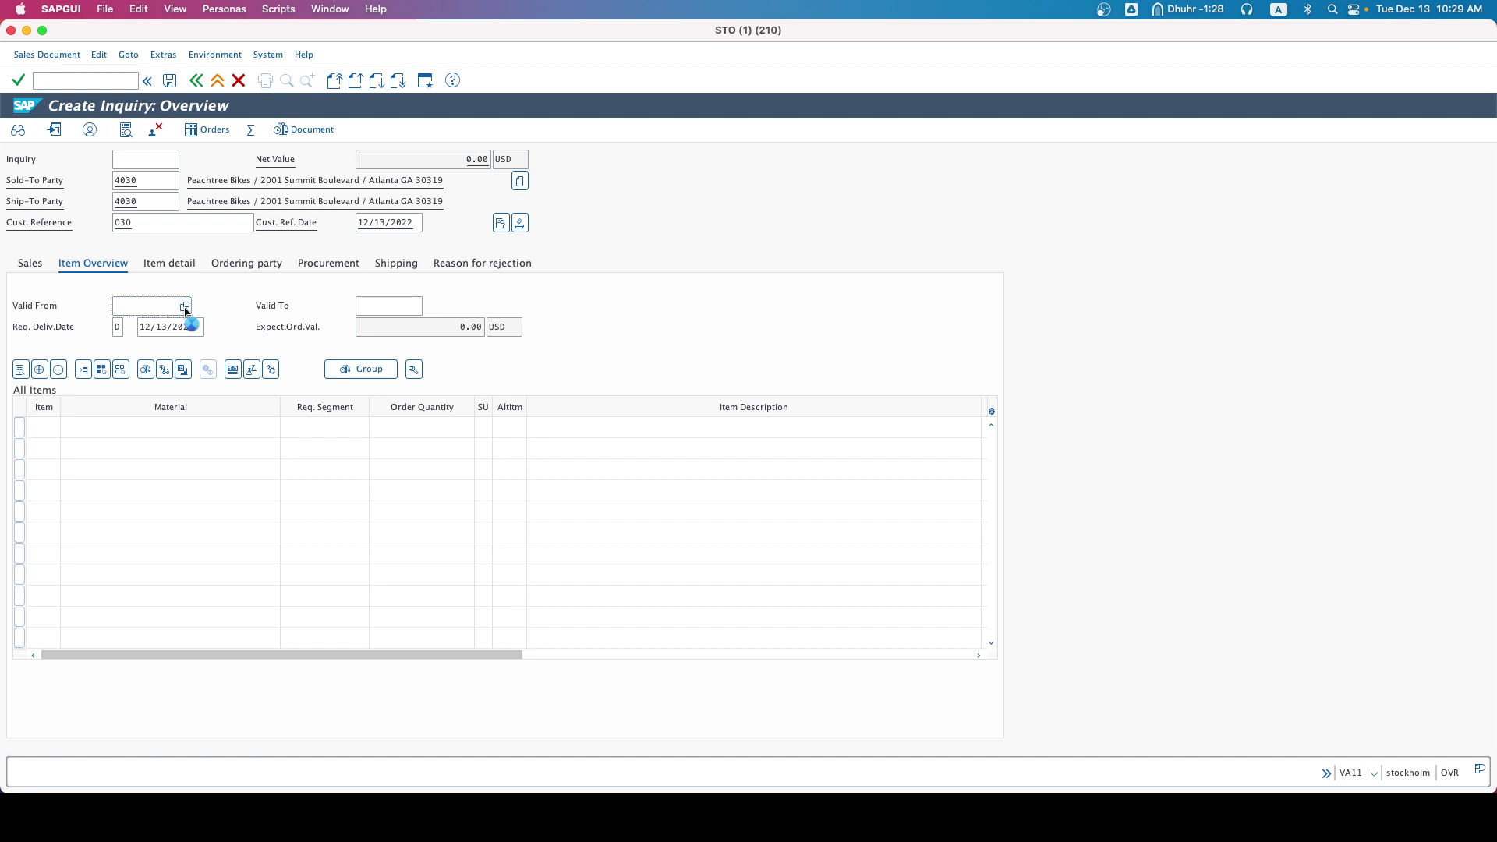
{"action": "double_click", "coordinate": [183, 282]}
{"action": "left_click", "coordinate": [419, 309]}
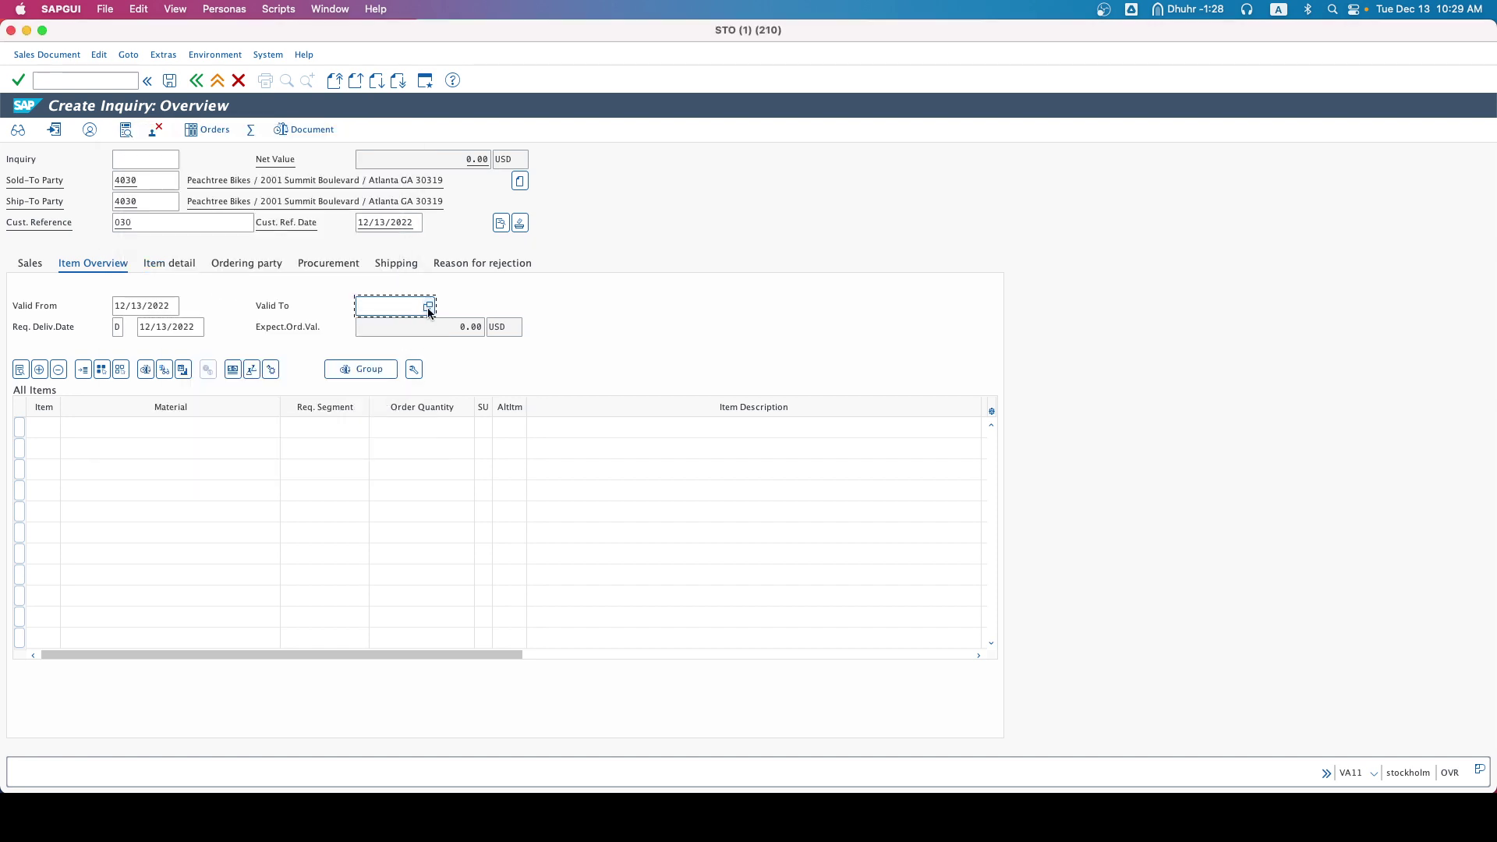
{"action": "left_click", "coordinate": [428, 307]}
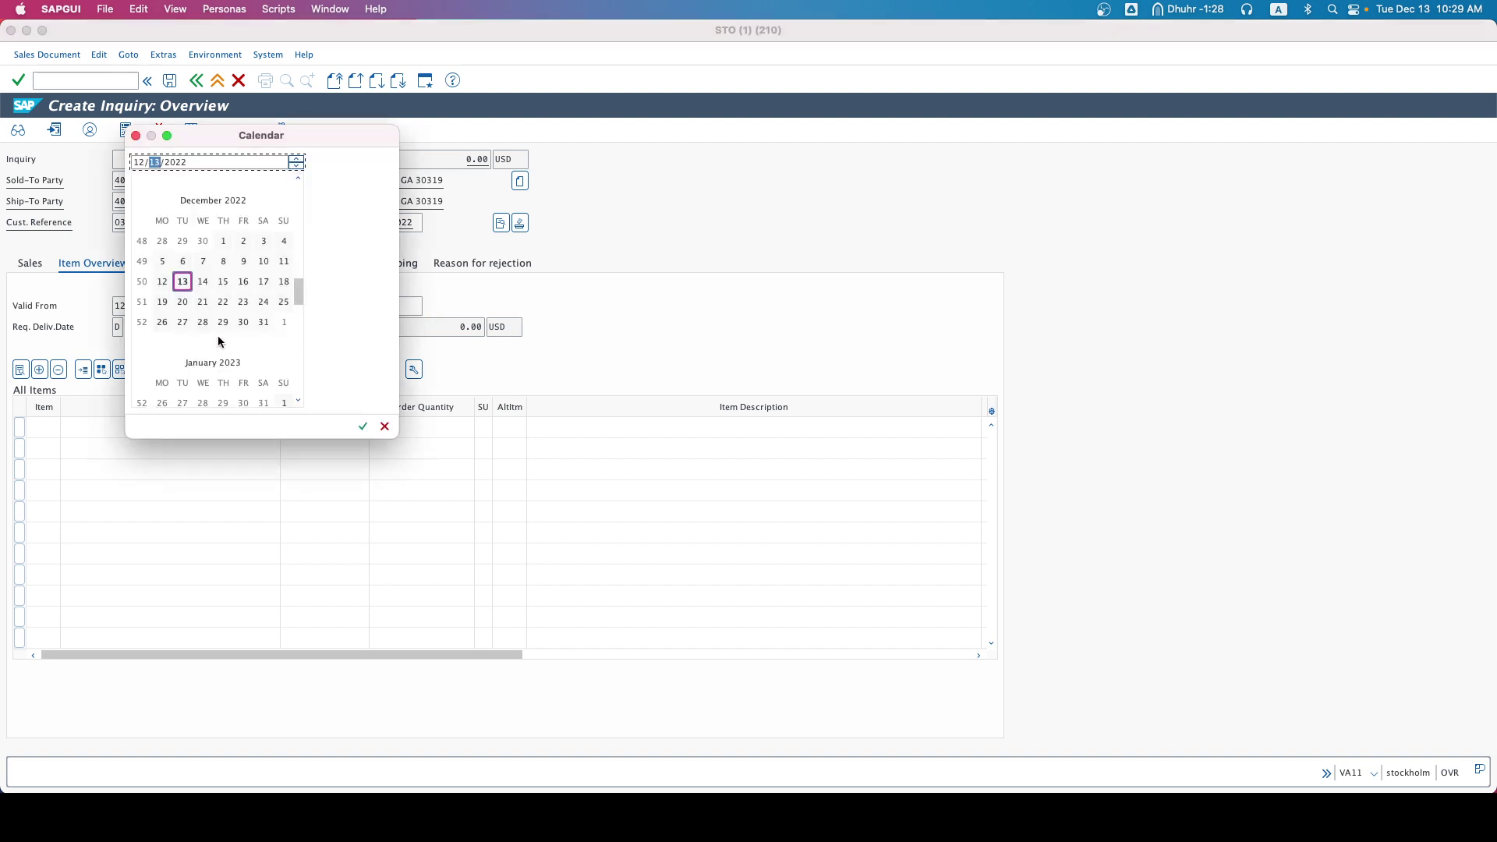
{"action": "scroll", "coordinate": [219, 341], "scroll_direction": "down", "scroll_amount": 5}
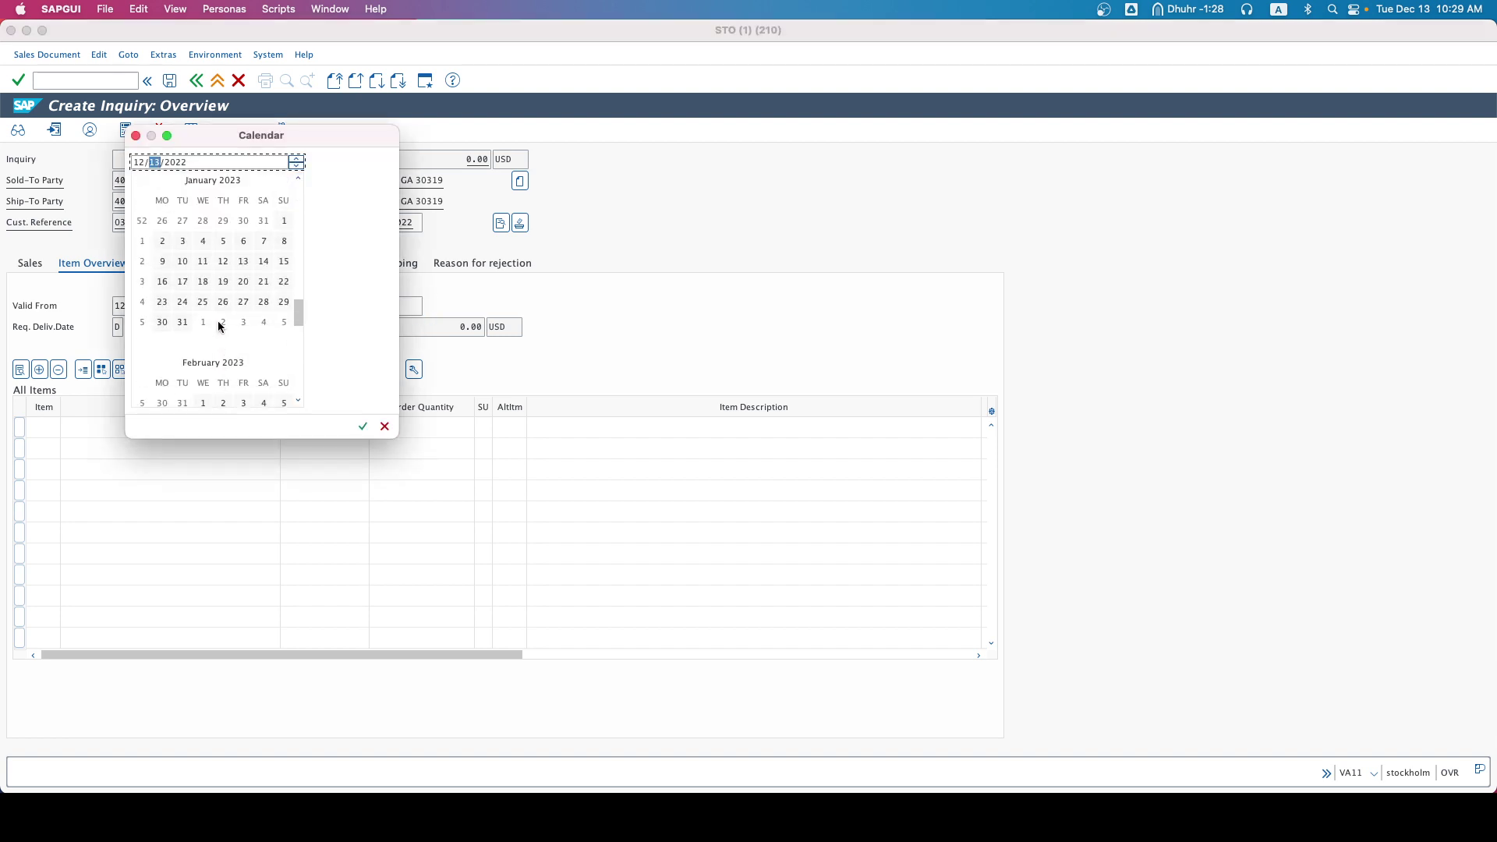
{"action": "double_click", "coordinate": [244, 261]}
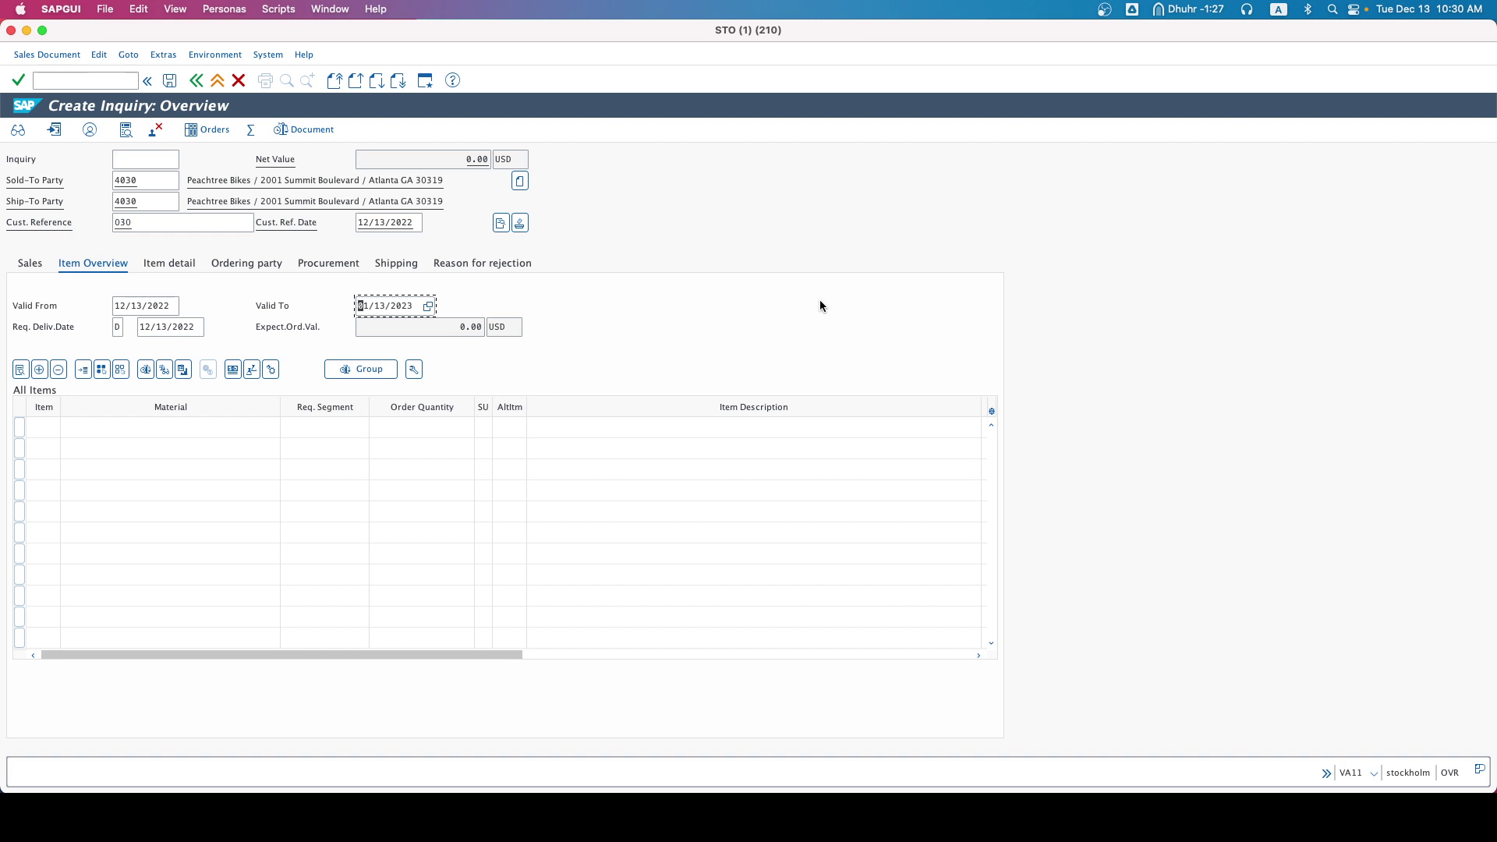
{"action": "key", "text": "Return"}
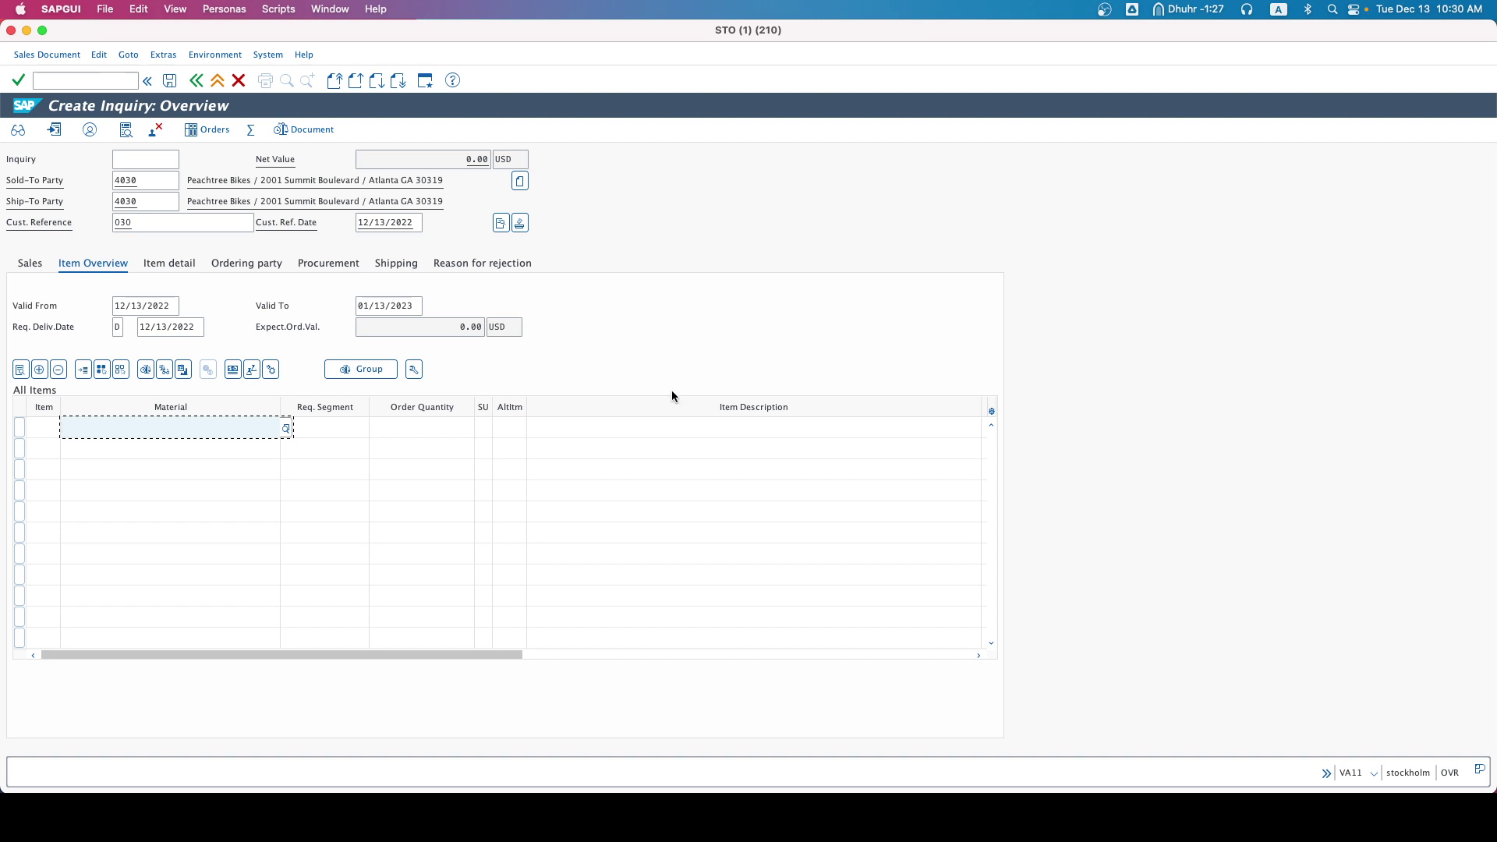
Step: Open the material search for the first item and switch it to Sales Material by Description
{"action": "left_click", "coordinate": [287, 429]}
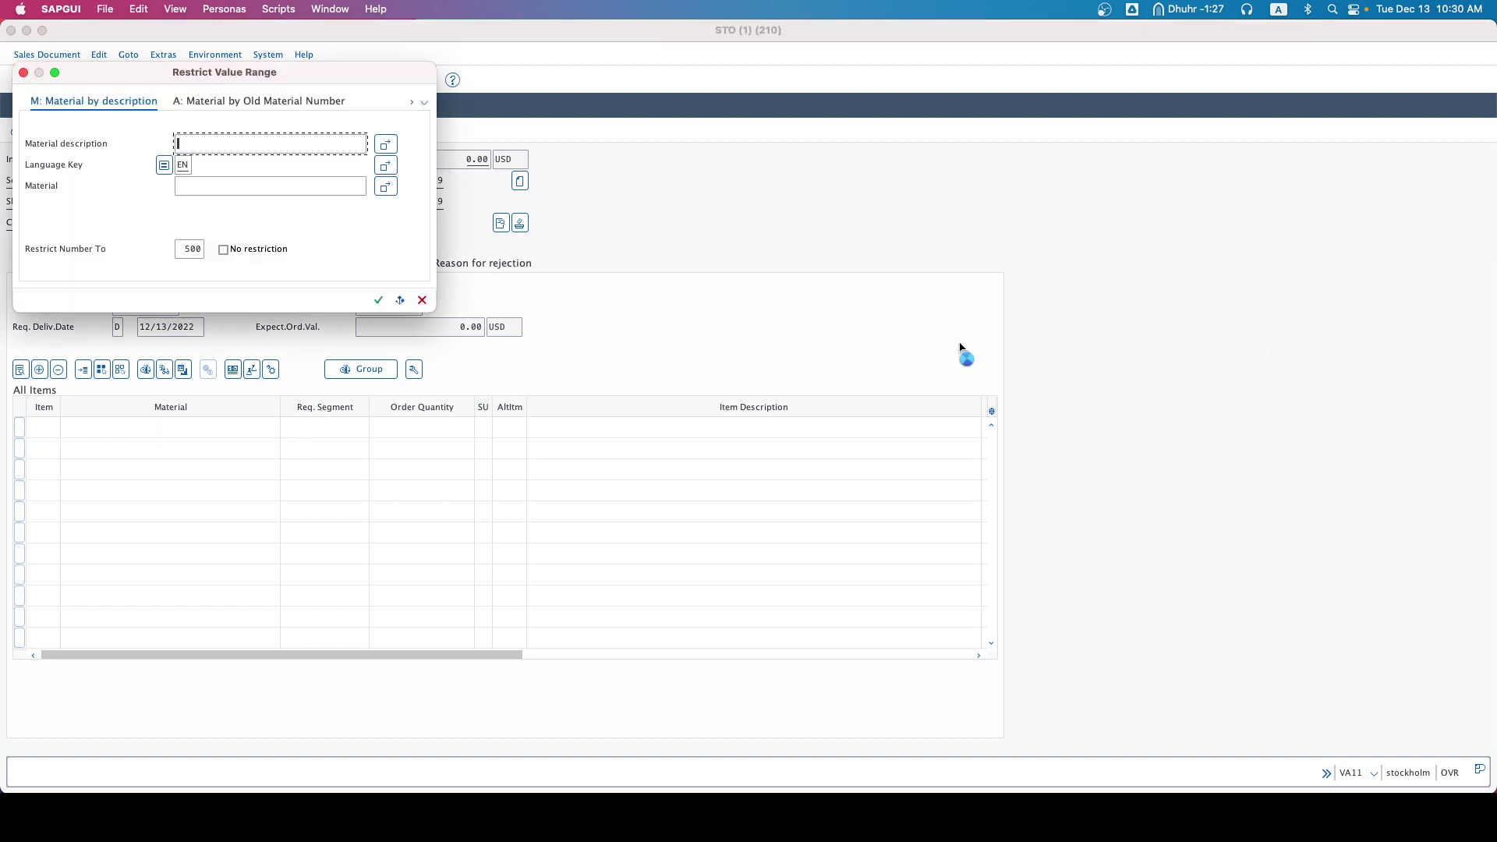
{"action": "left_click", "coordinate": [412, 102]}
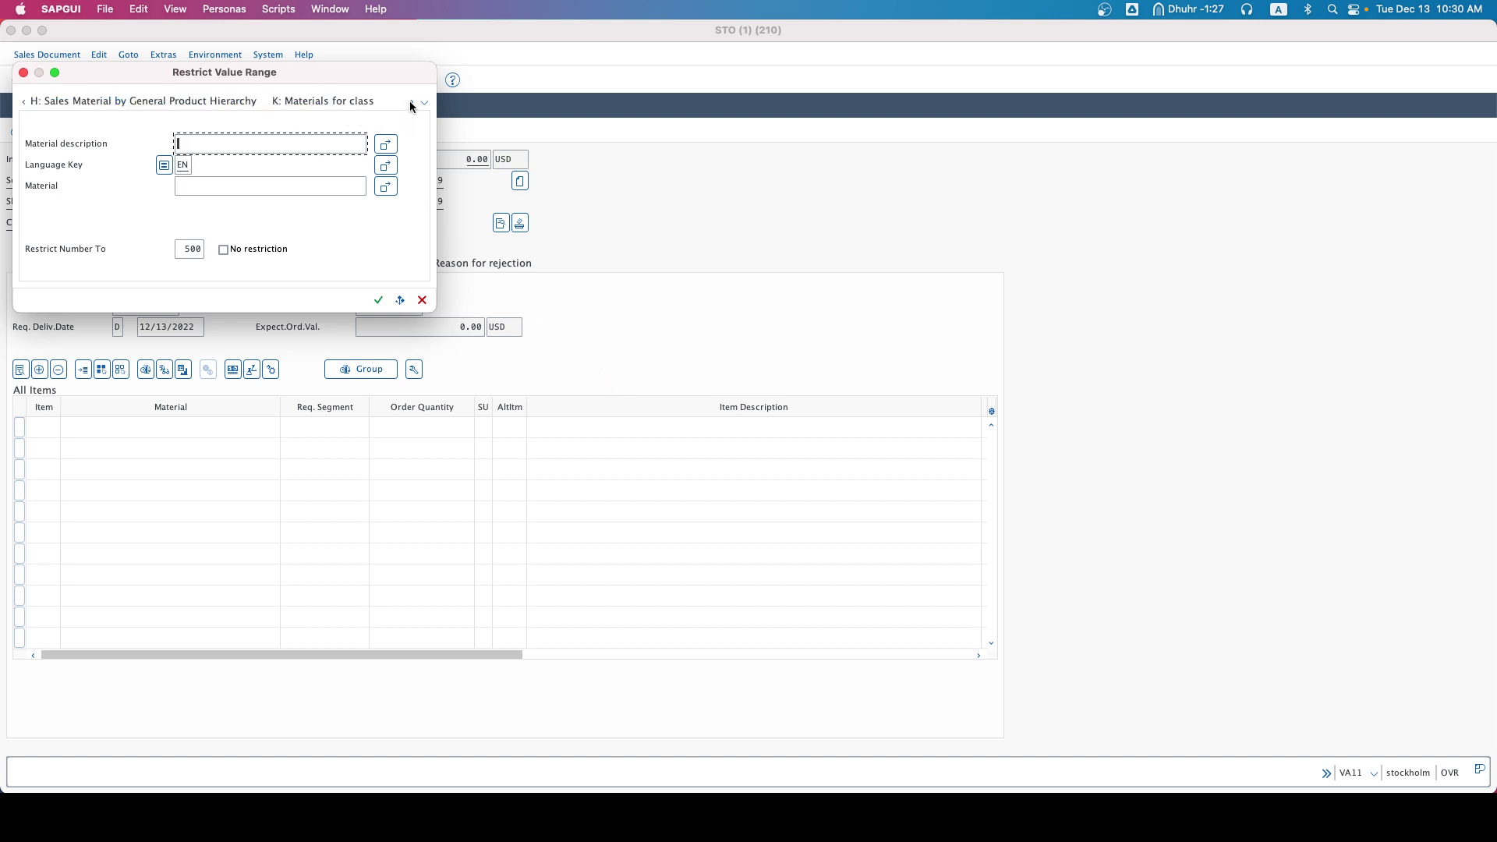
{"action": "left_click", "coordinate": [412, 103]}
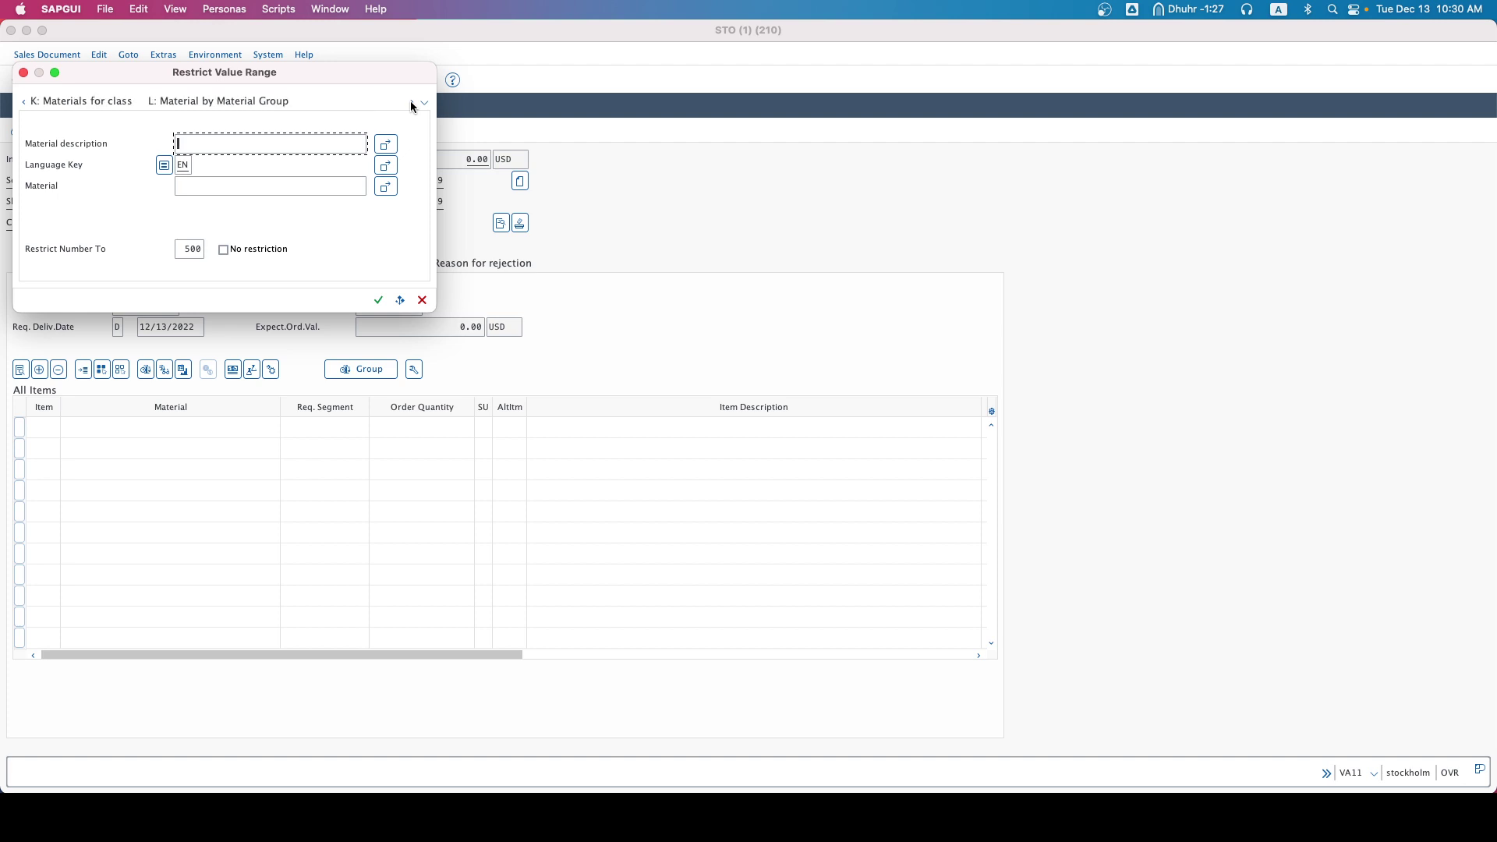
{"action": "left_click", "coordinate": [425, 105]}
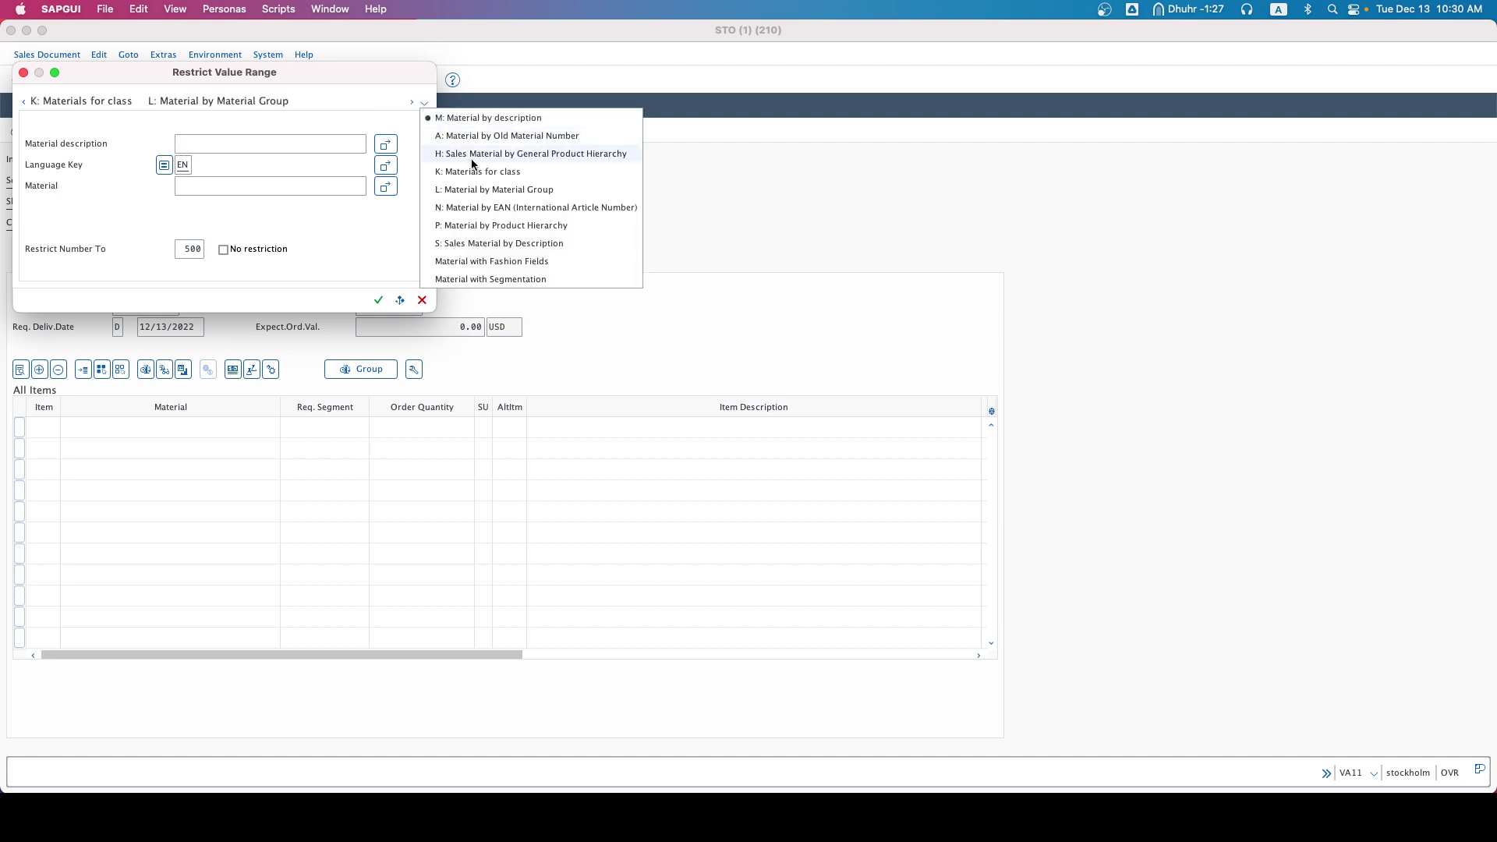
{"action": "left_click", "coordinate": [463, 244]}
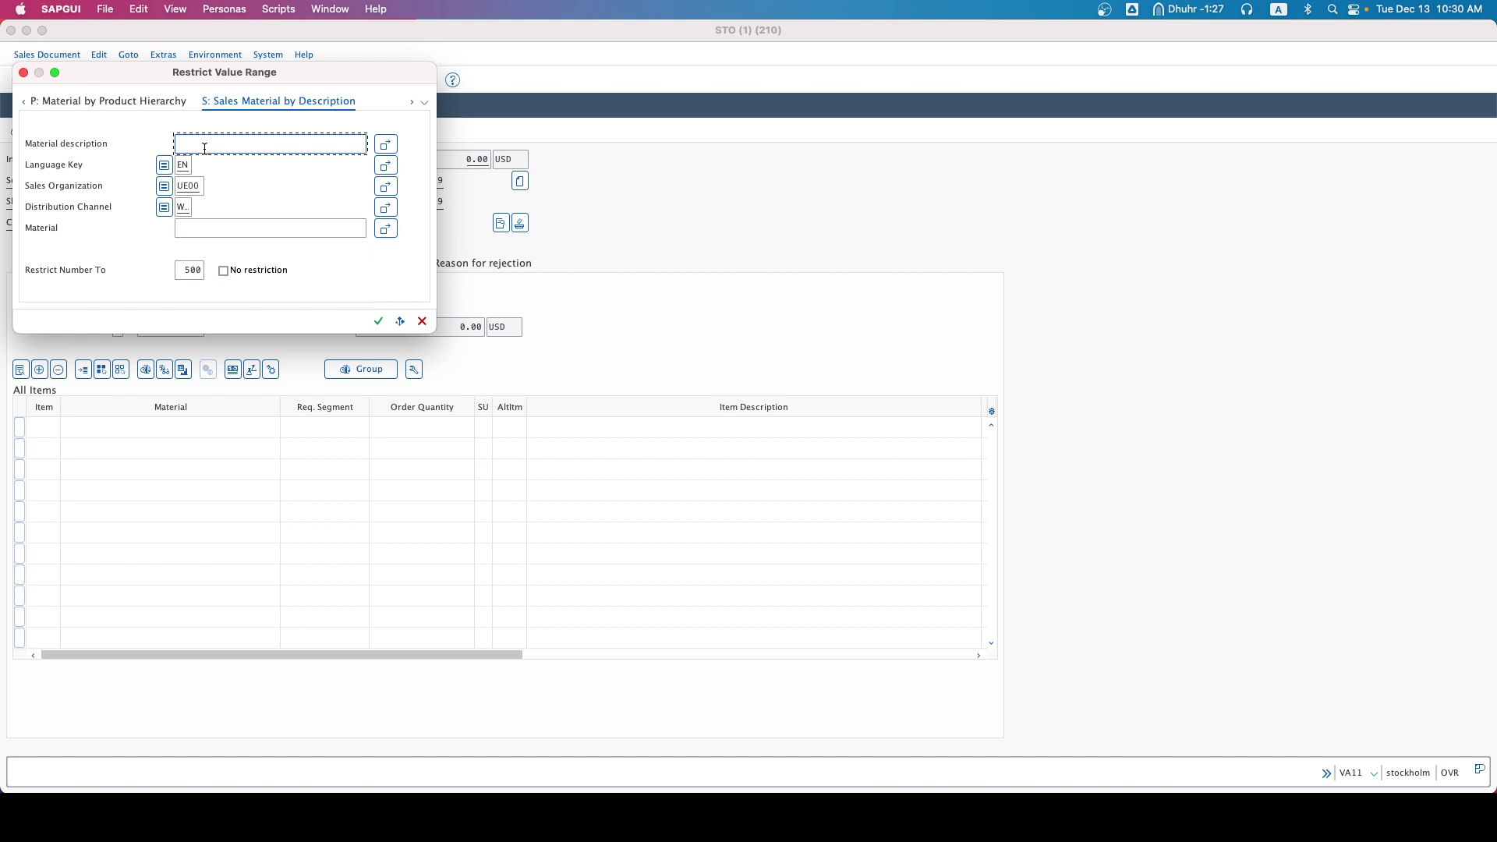
Step: Try to find sales materials with the description *030, and clear that search criterion
{"action": "type", "text": "*030"}
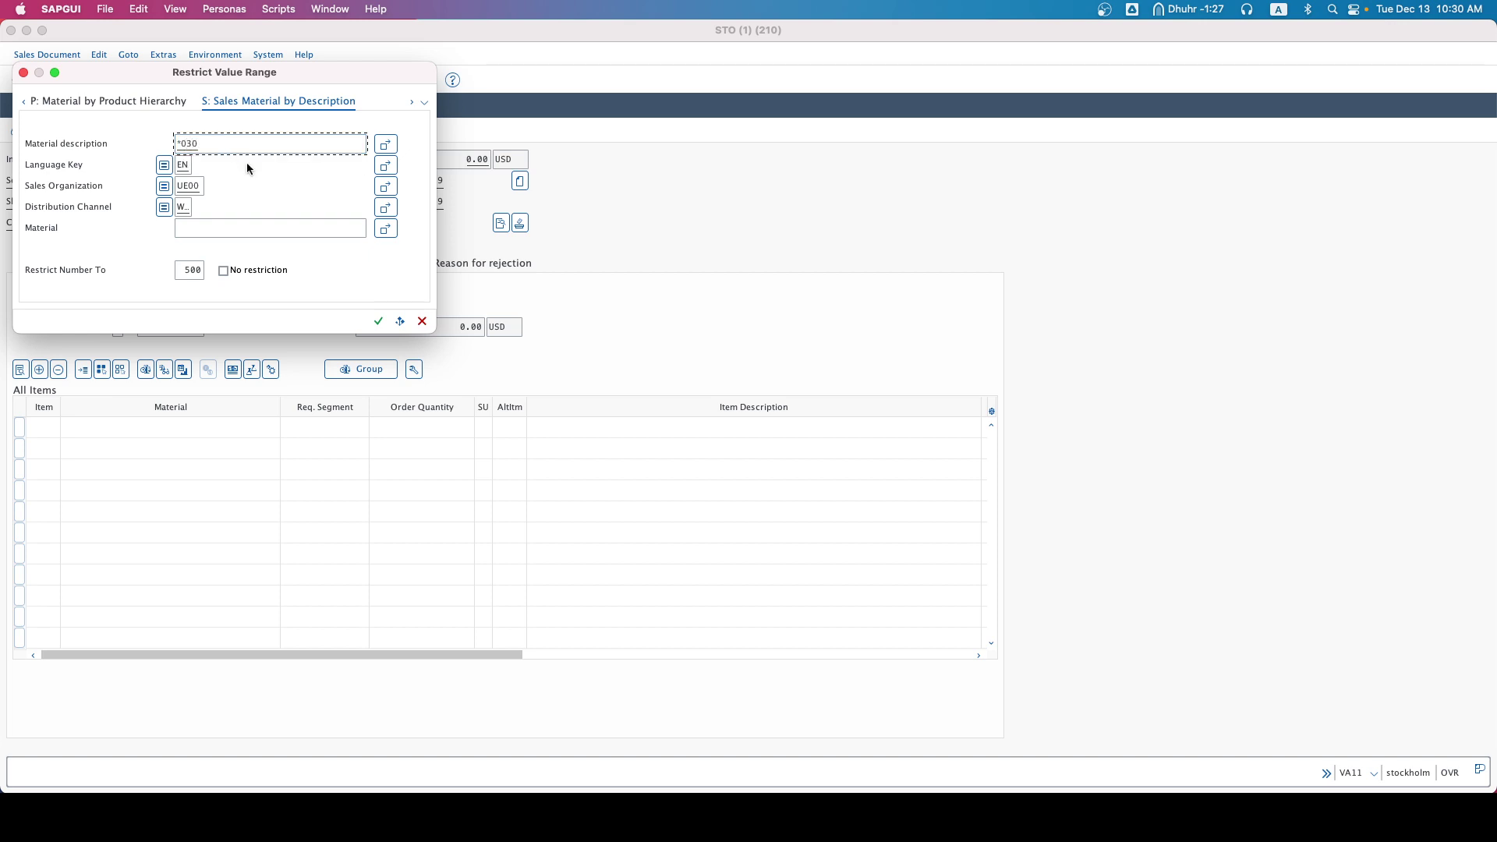
{"action": "left_click", "coordinate": [379, 321]}
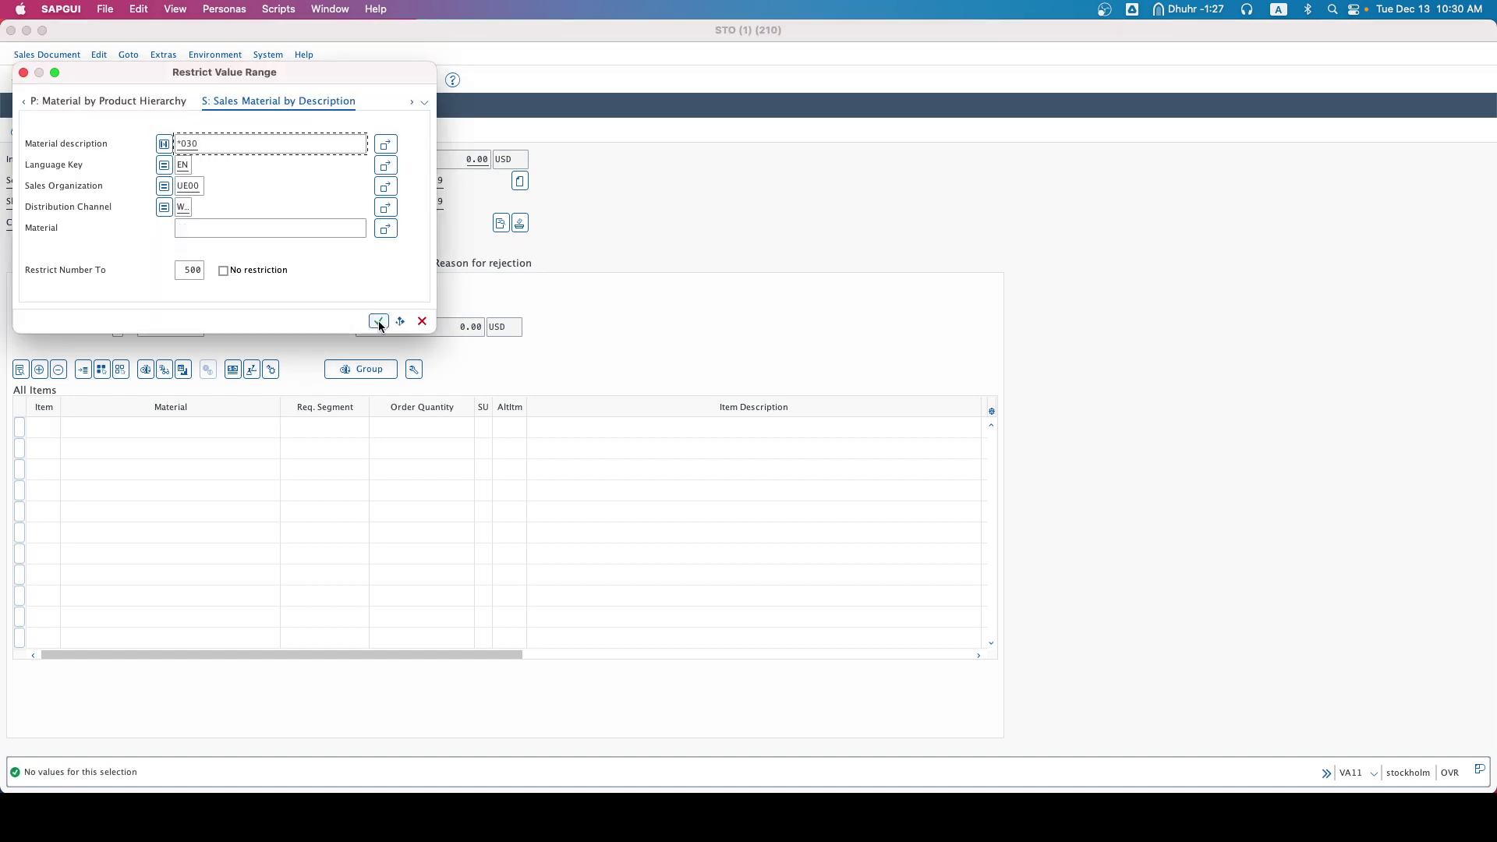
{"action": "left_click", "coordinate": [378, 321]}
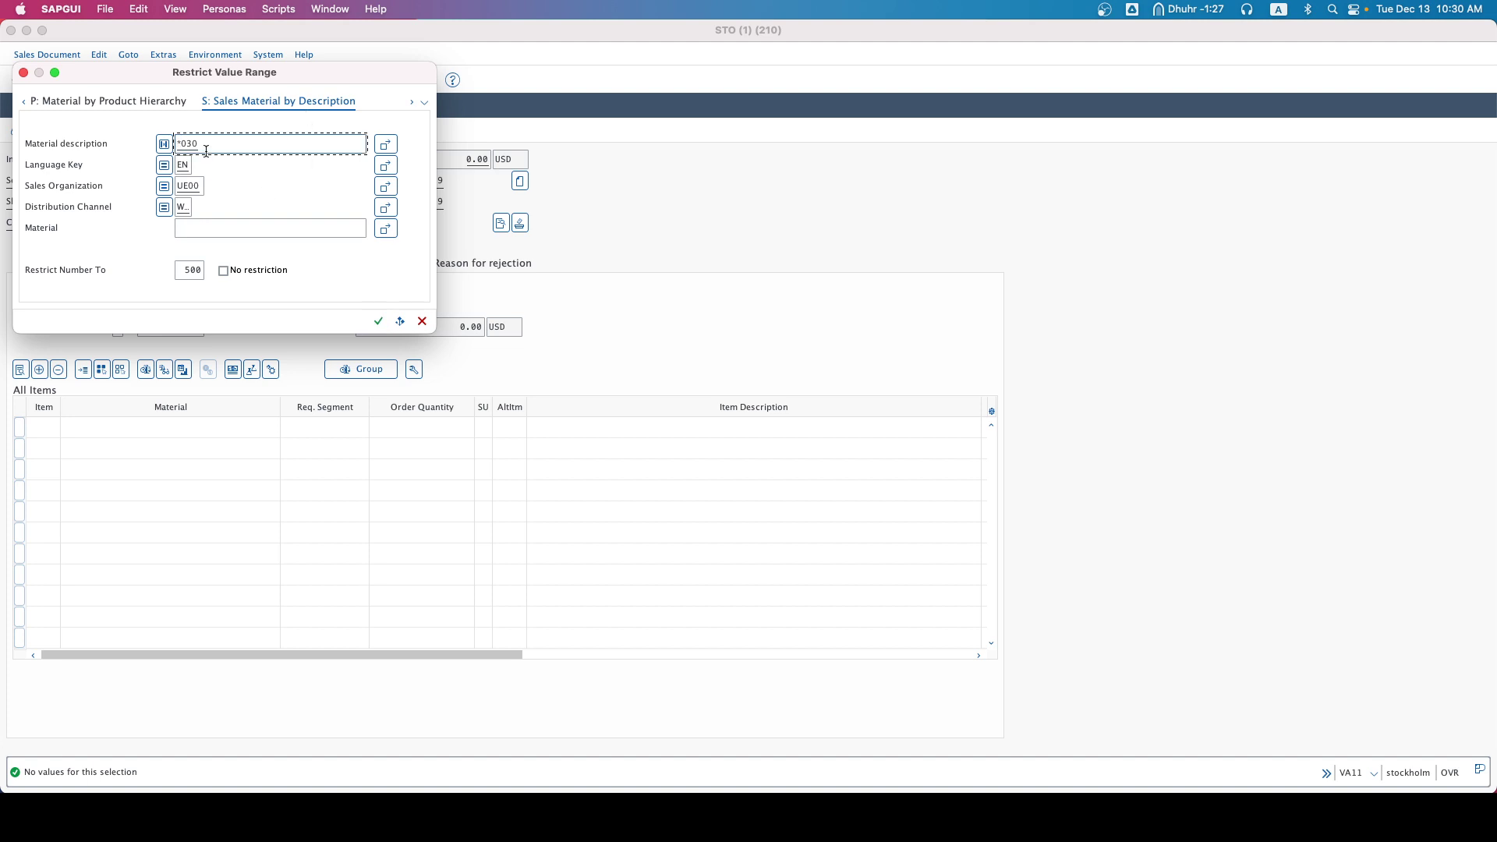
{"action": "key", "text": "BackSpace"}
{"action": "key", "text": "BackSpace"}
{"action": "key", "text": "BackSpace"}
{"action": "key", "text": "BackSpace"}
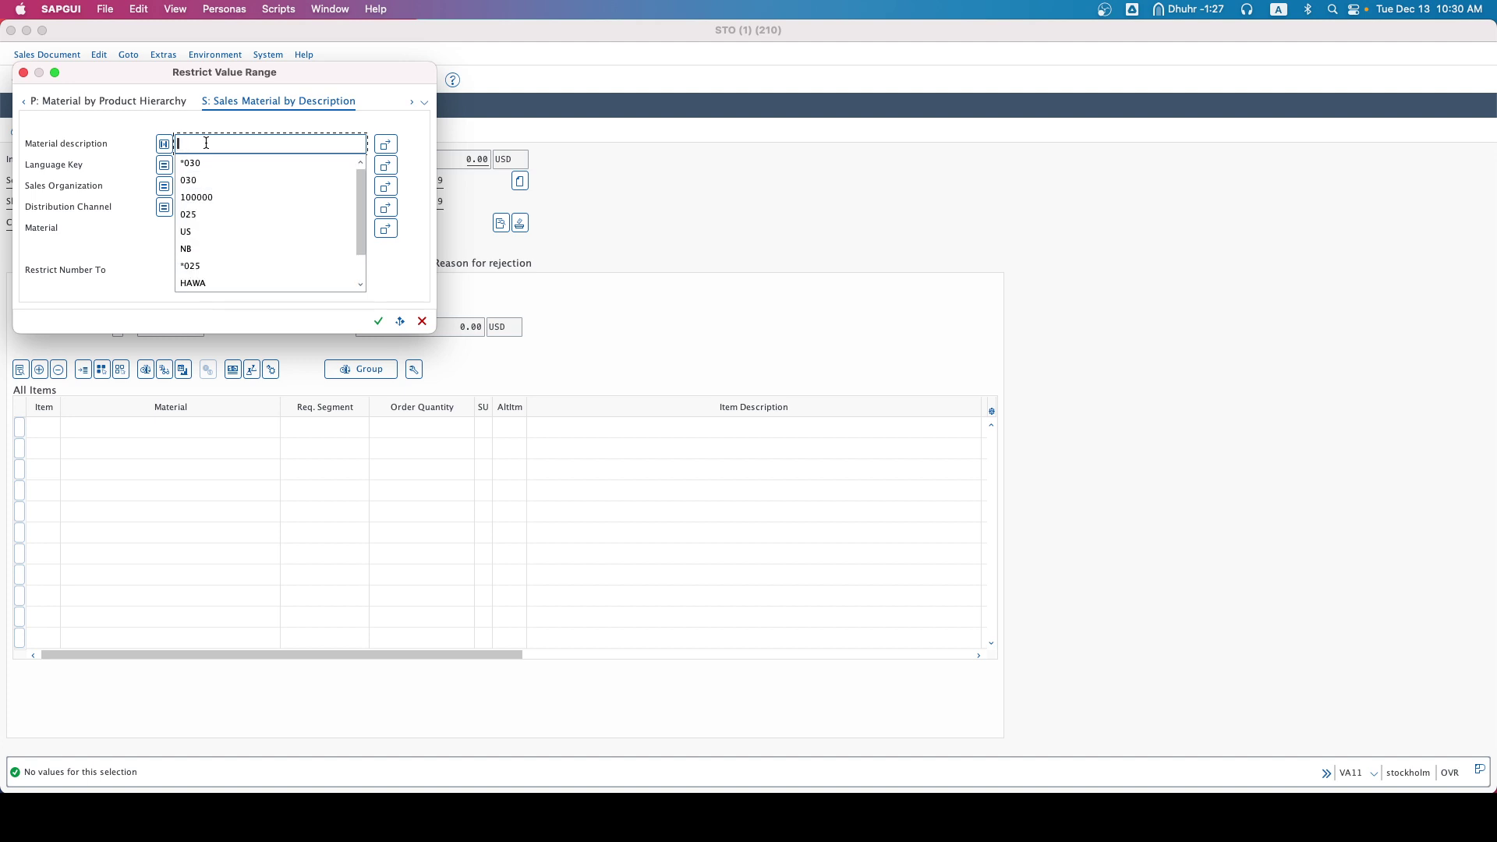
{"action": "left_click", "coordinate": [110, 288]}
Step: Search for material numbers matching *030 and add the black Deluxe Touring Bike, DXTR1030, as the first item with order quantity 5
{"action": "left_click", "coordinate": [212, 230]}
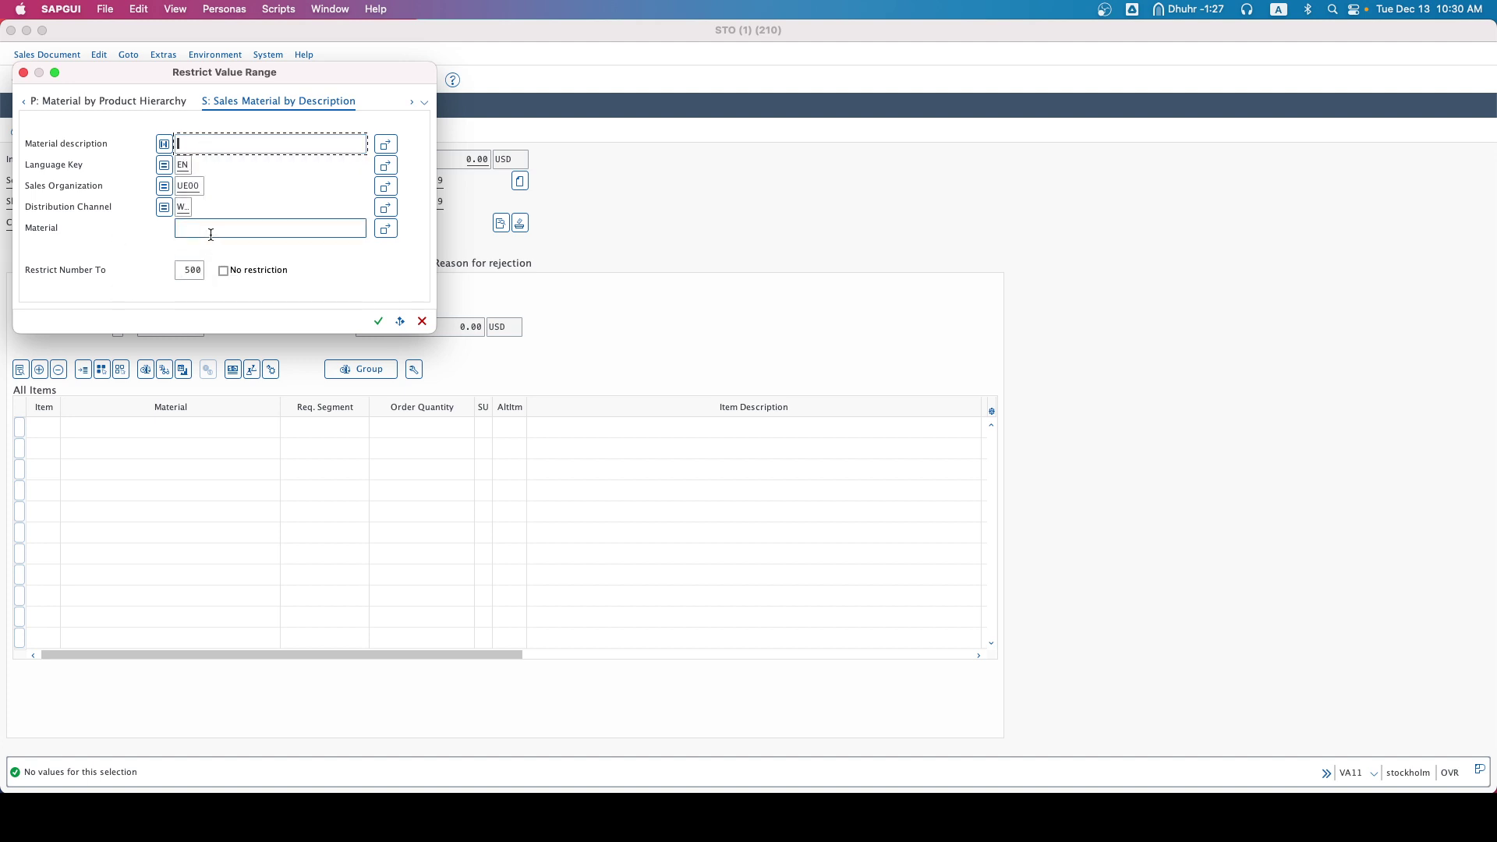
{"action": "type", "text": "*030"}
{"action": "left_click", "coordinate": [378, 320]}
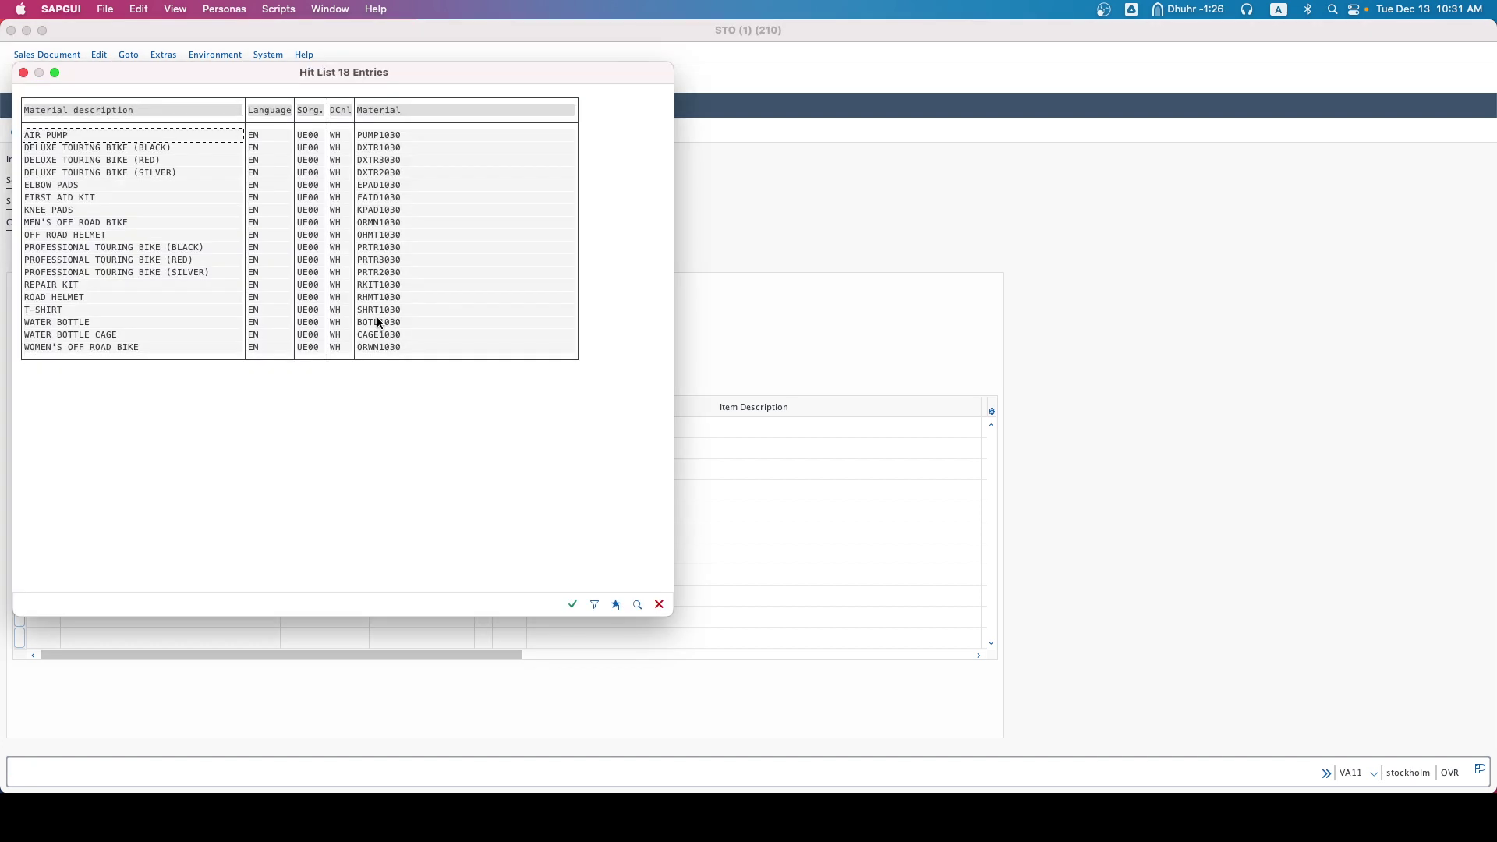
{"action": "double_click", "coordinate": [134, 147]}
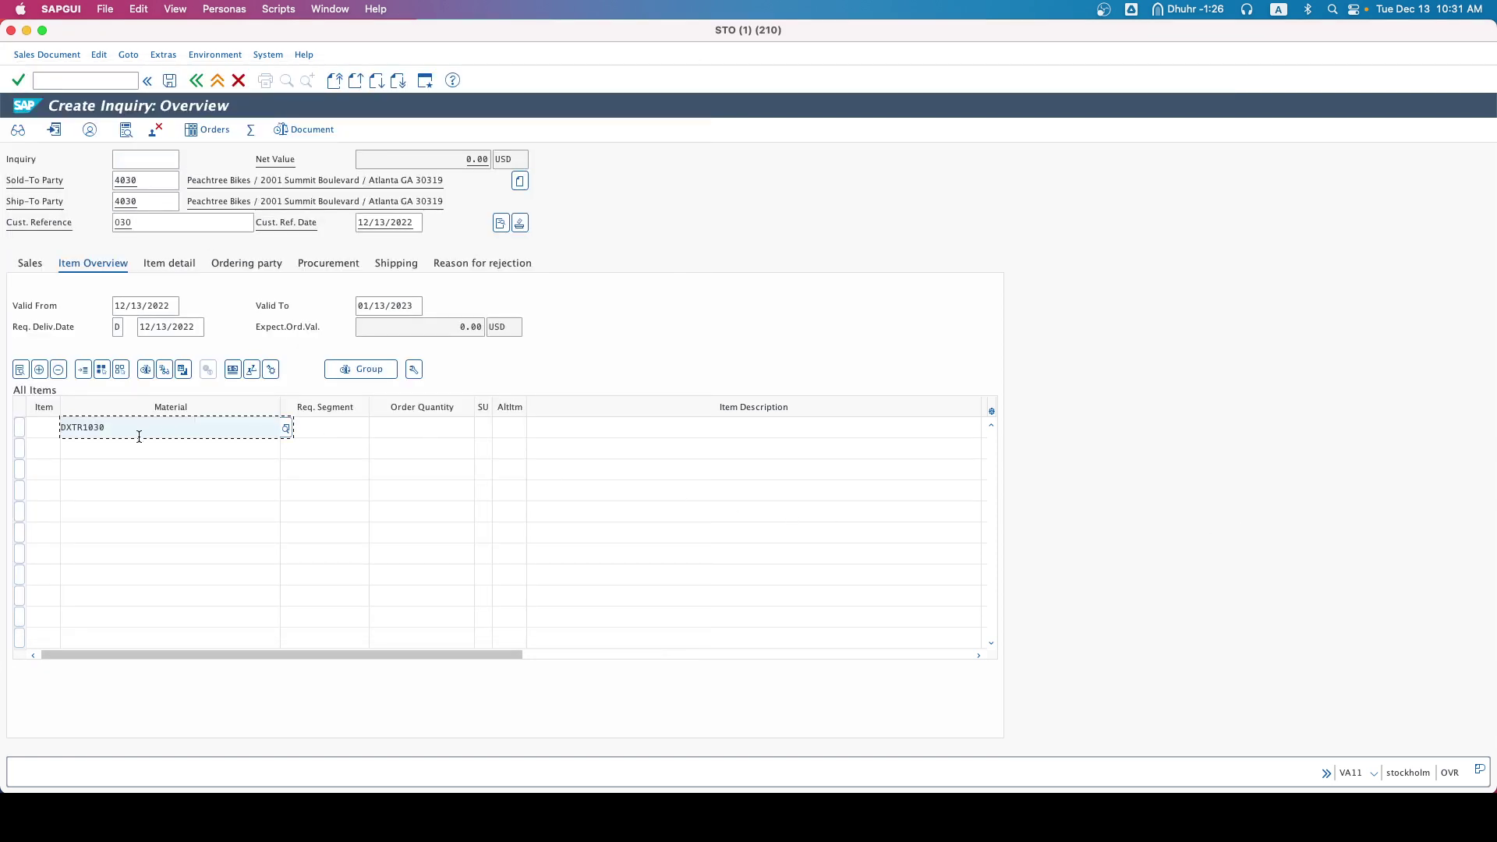
{"action": "left_click", "coordinate": [450, 427]}
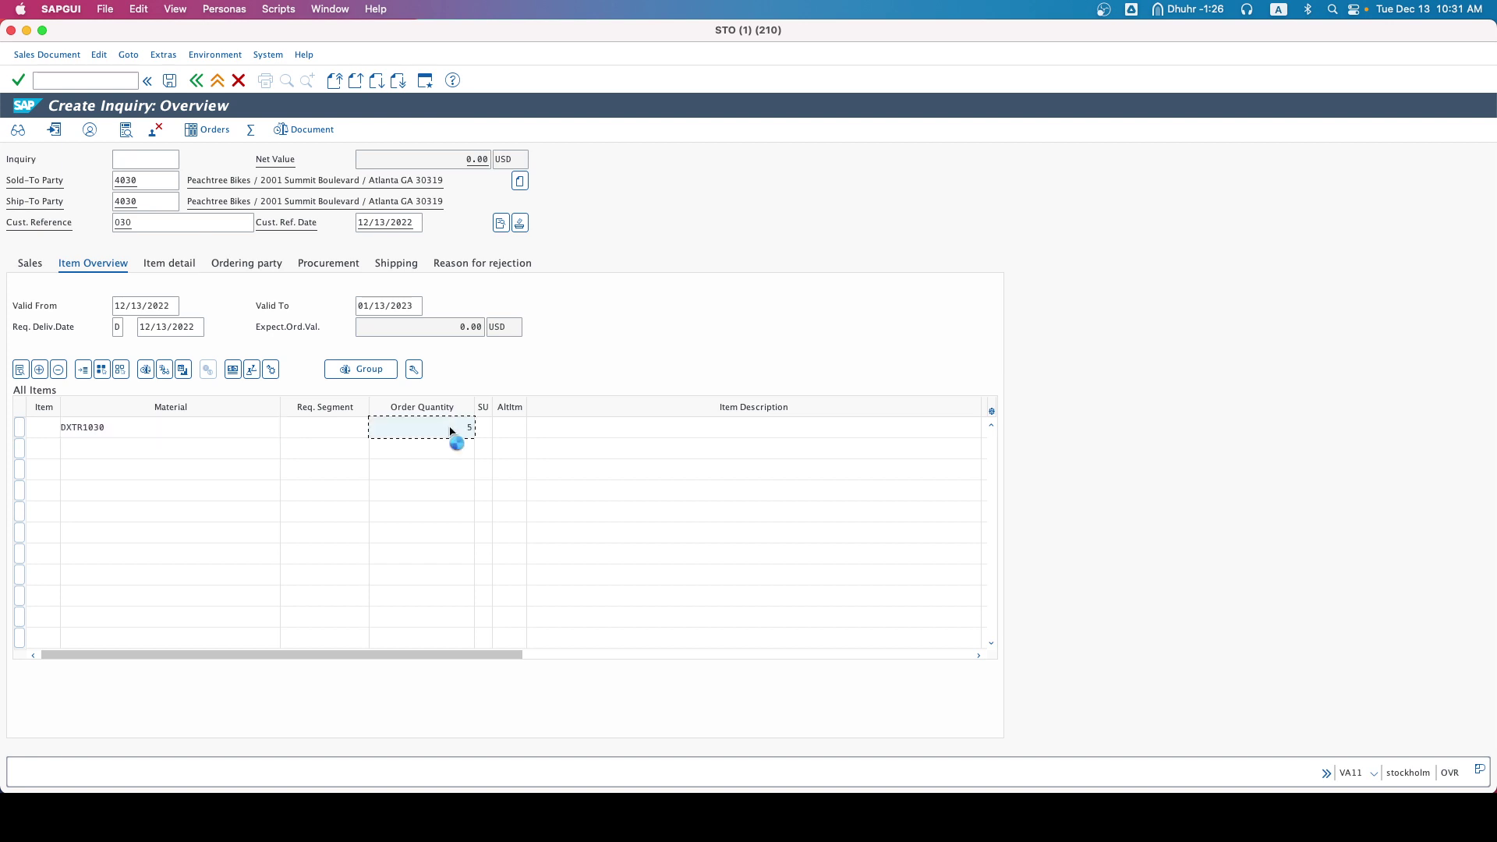
Step: Search for material numbers matching *030 and add the black Professional Touring Bike, PRTR1030, as the second item with order quantity 2
{"action": "key", "text": "Return"}
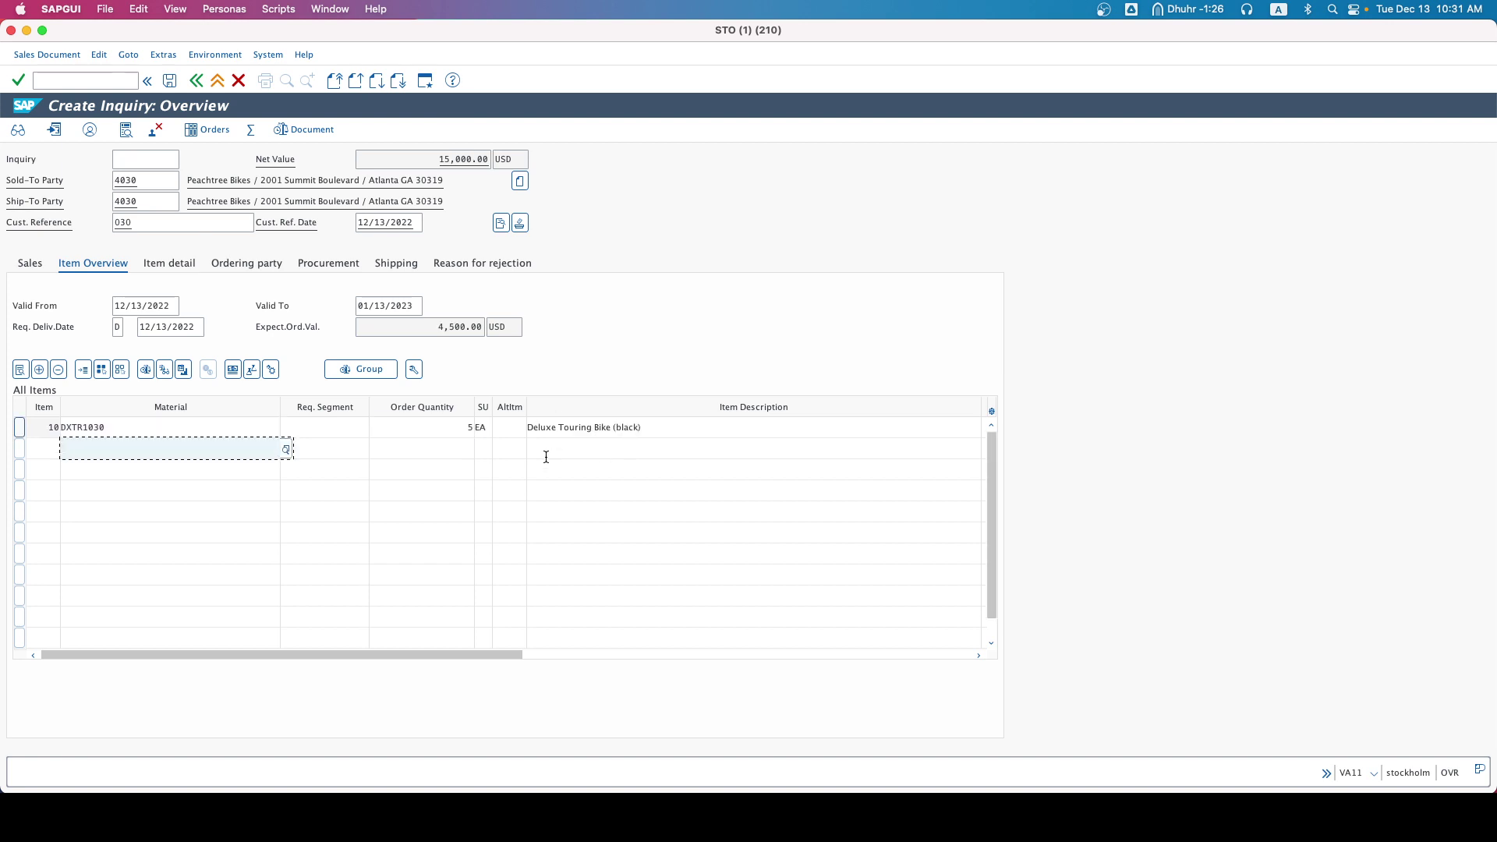
{"action": "left_click", "coordinate": [287, 451]}
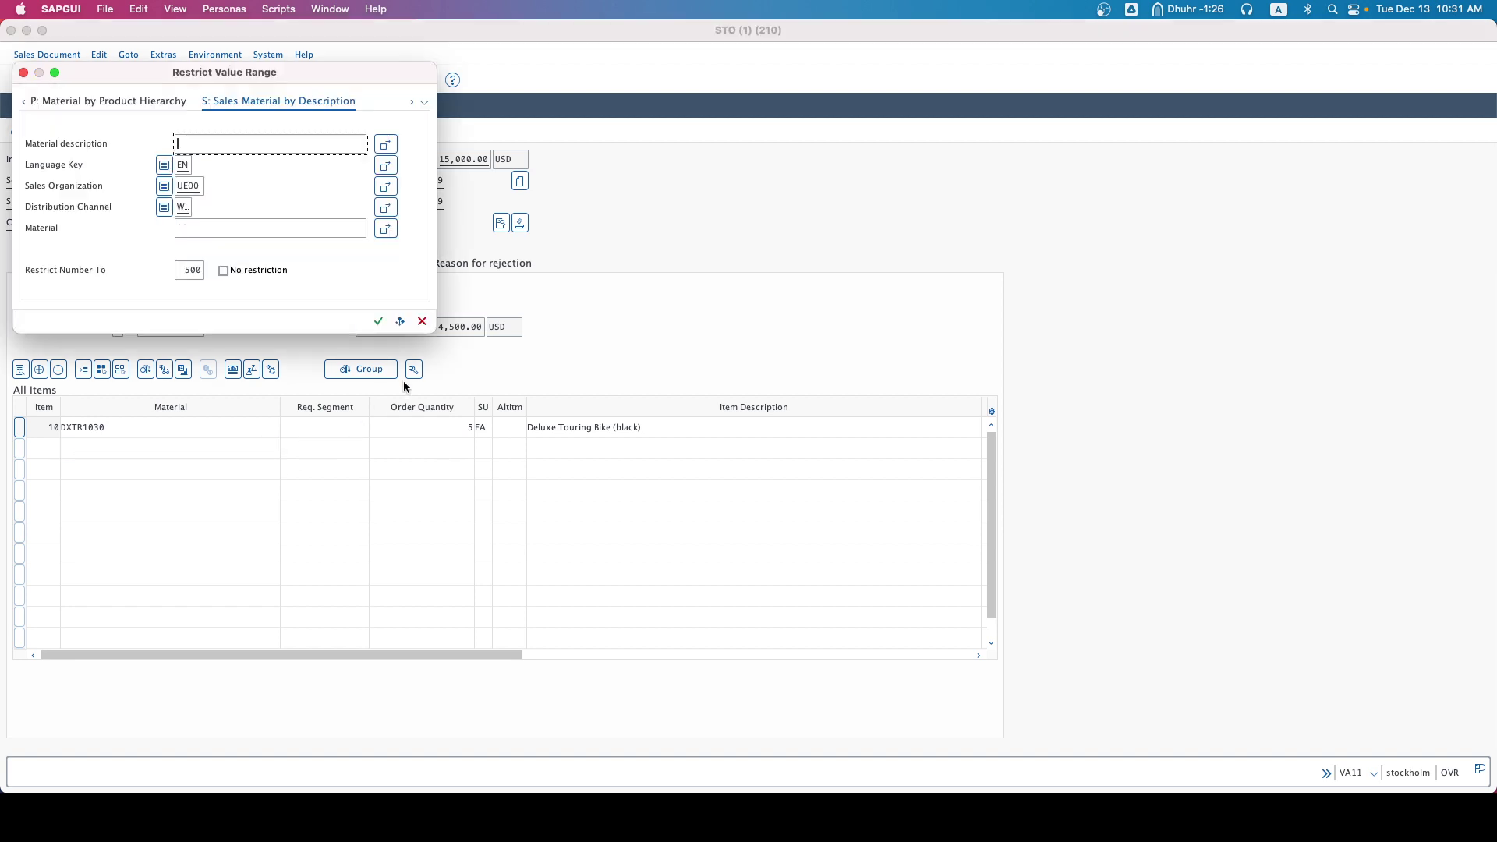
{"action": "left_click", "coordinate": [261, 227]}
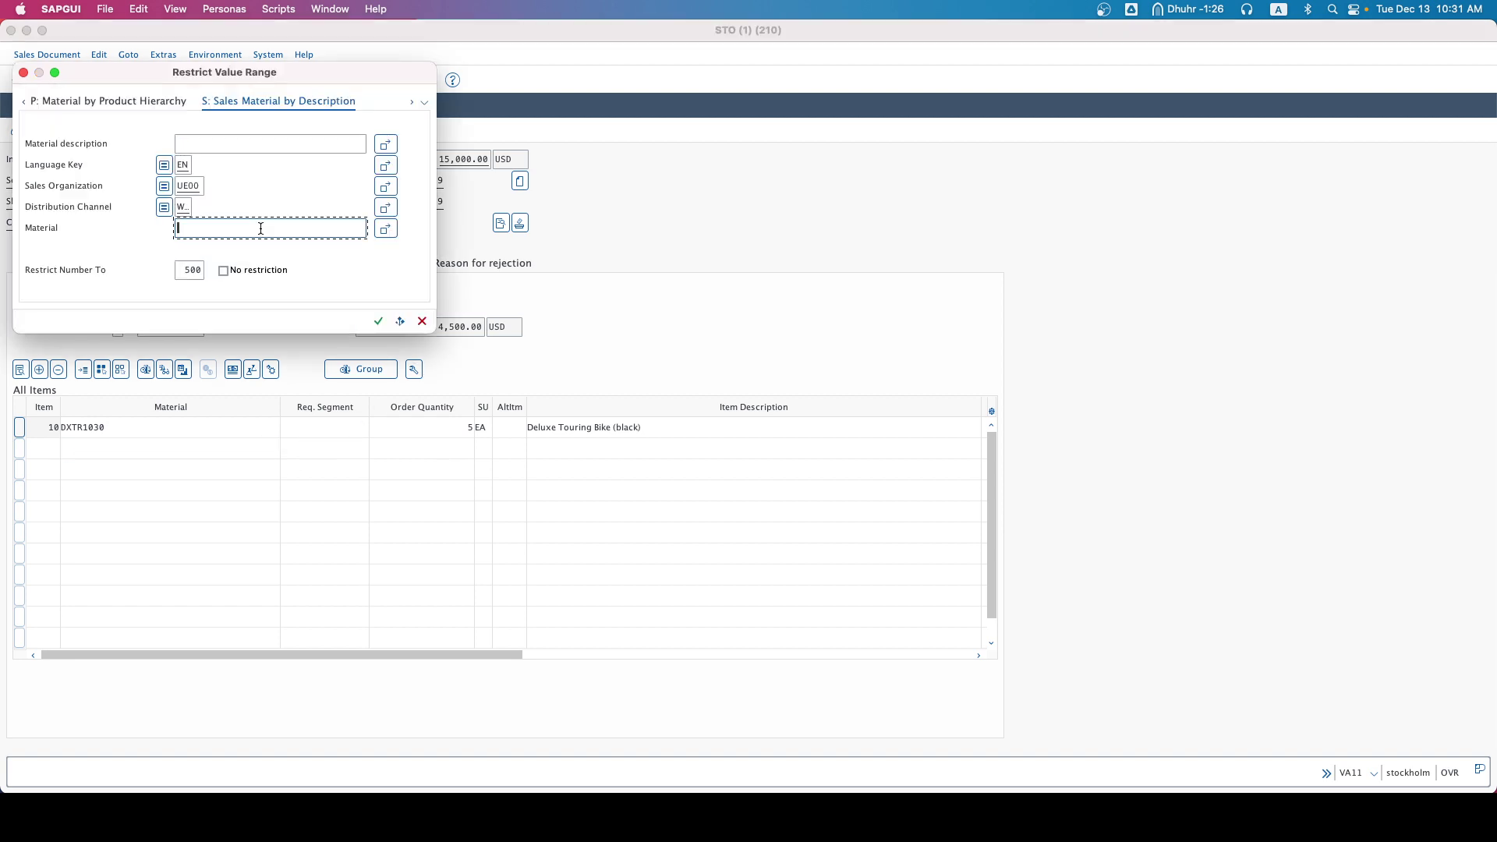
{"action": "type", "text": "*030"}
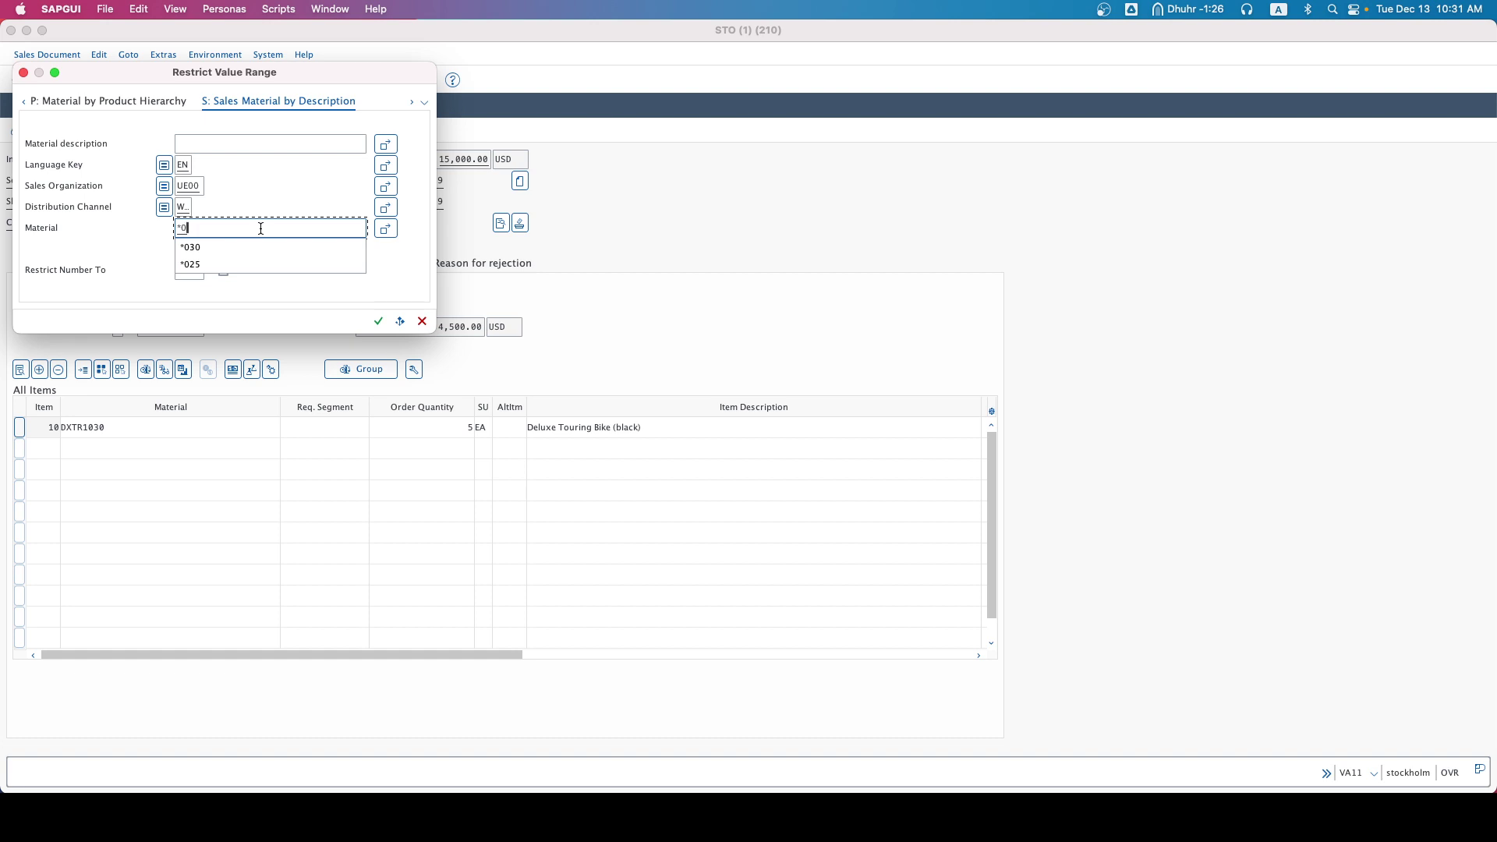
{"action": "left_click", "coordinate": [378, 321]}
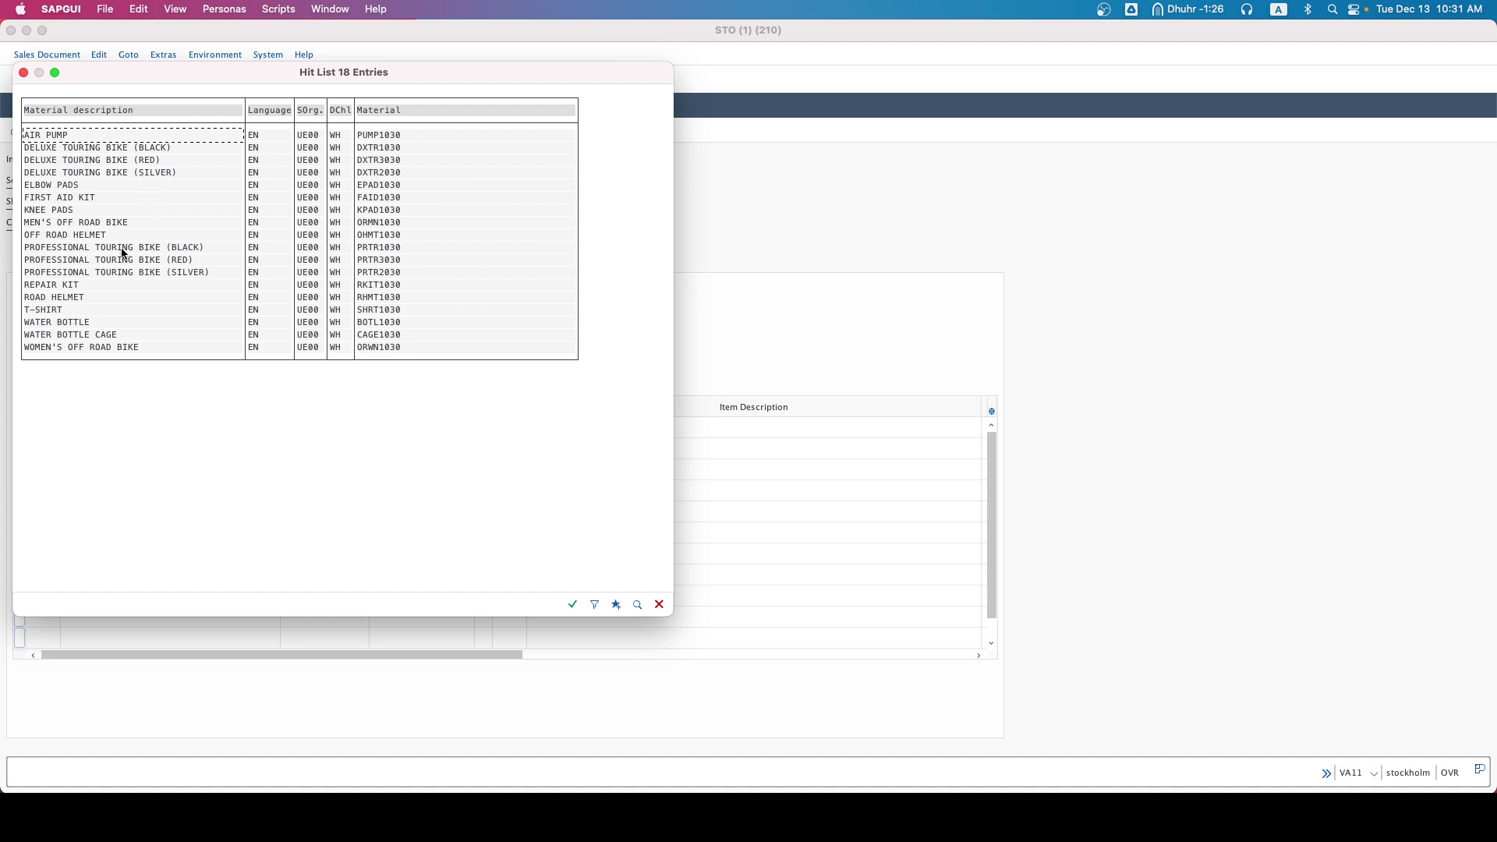
{"action": "double_click", "coordinate": [162, 245]}
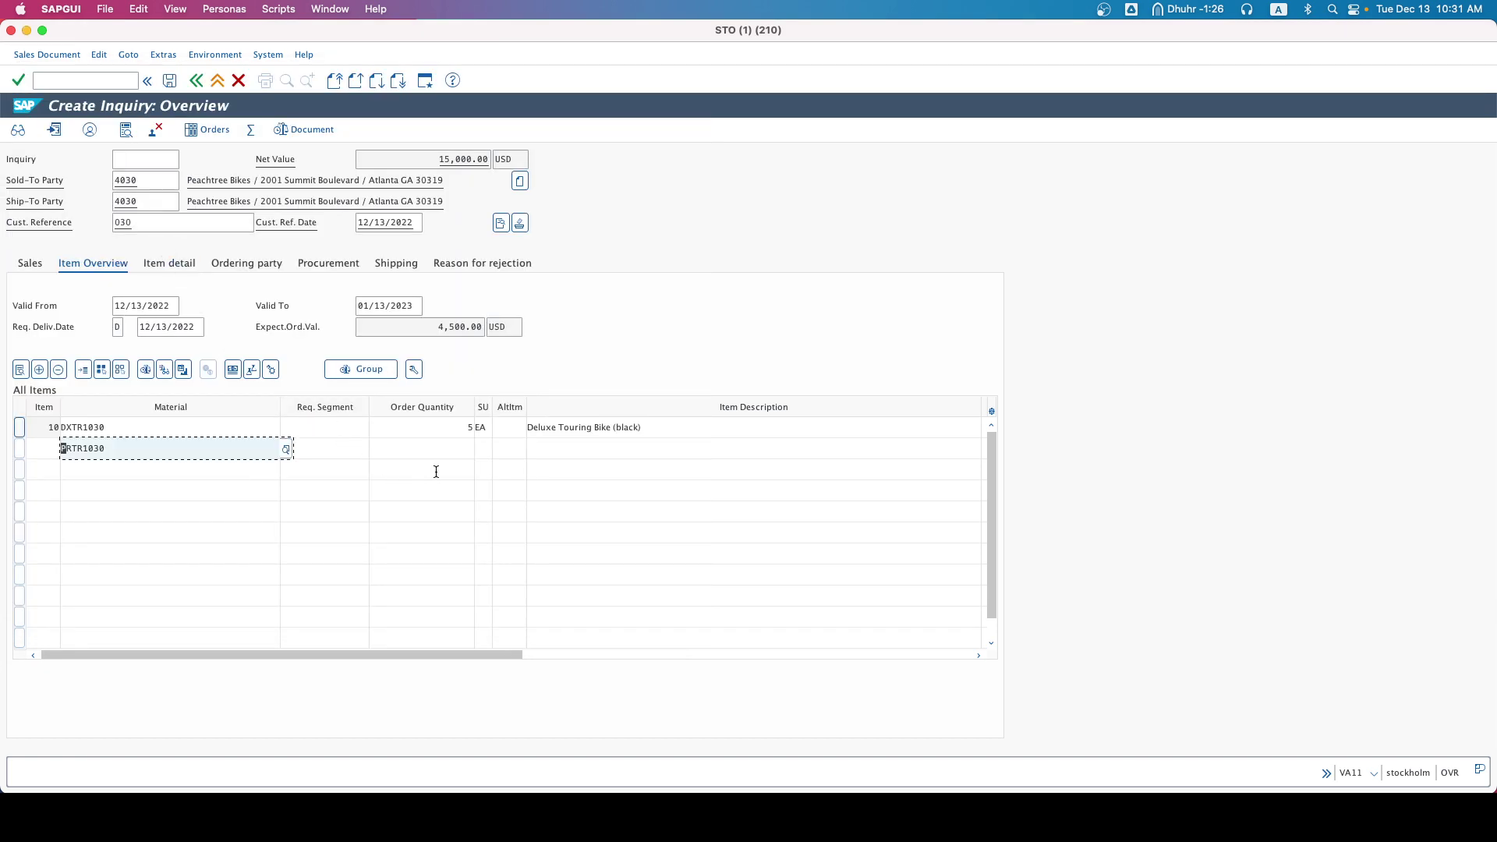
{"action": "left_click", "coordinate": [452, 452]}
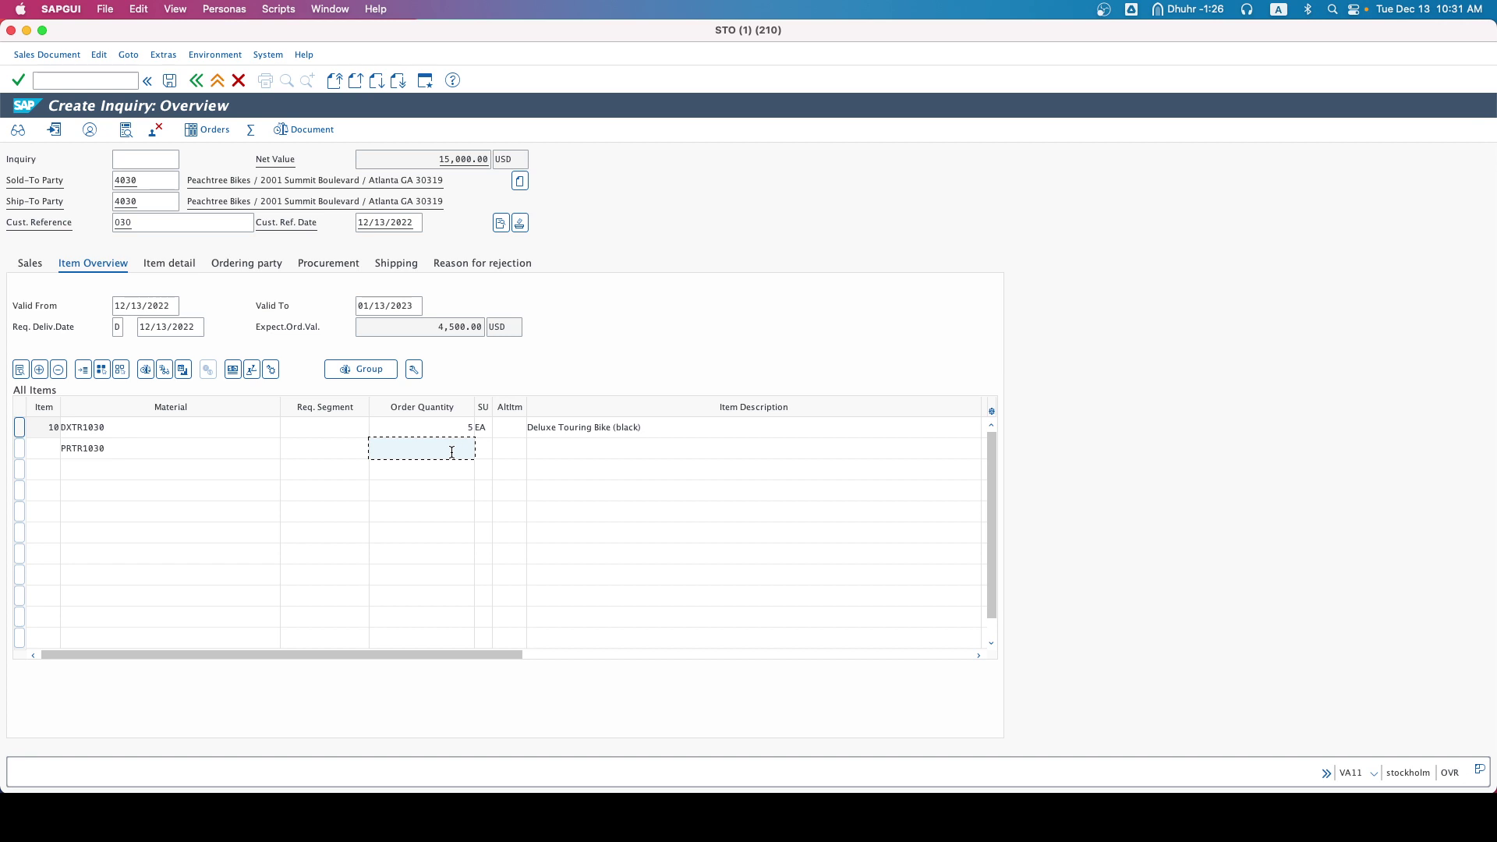
{"action": "type", "text": "2"}
{"action": "key", "text": "Return"}
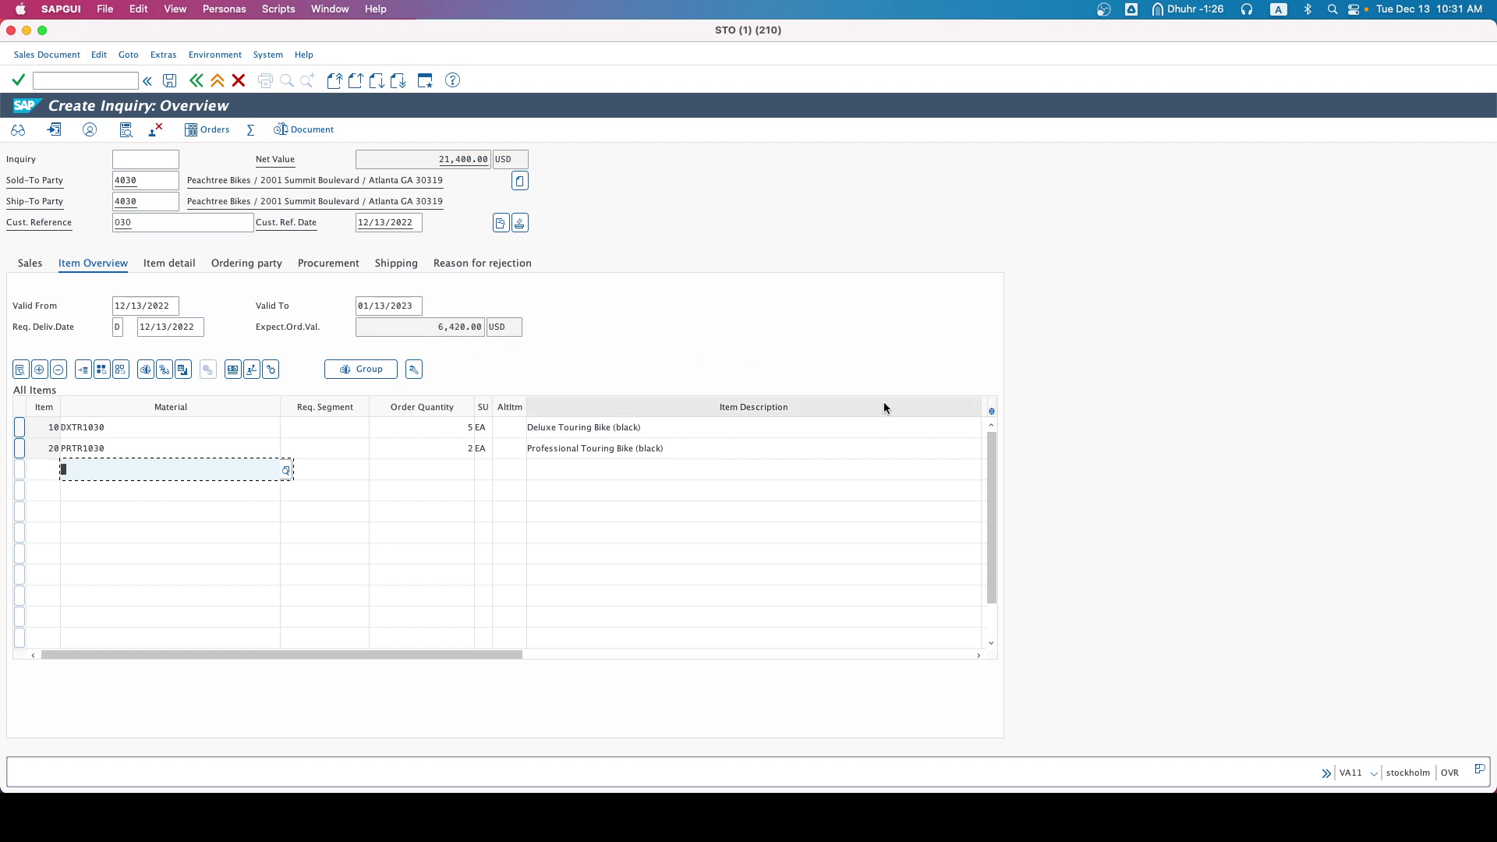
Step: Select both touring bike items and open their item data at the Sales A details
{"action": "scroll", "coordinate": [884, 405], "scroll_direction": "down", "scroll_amount": 1}
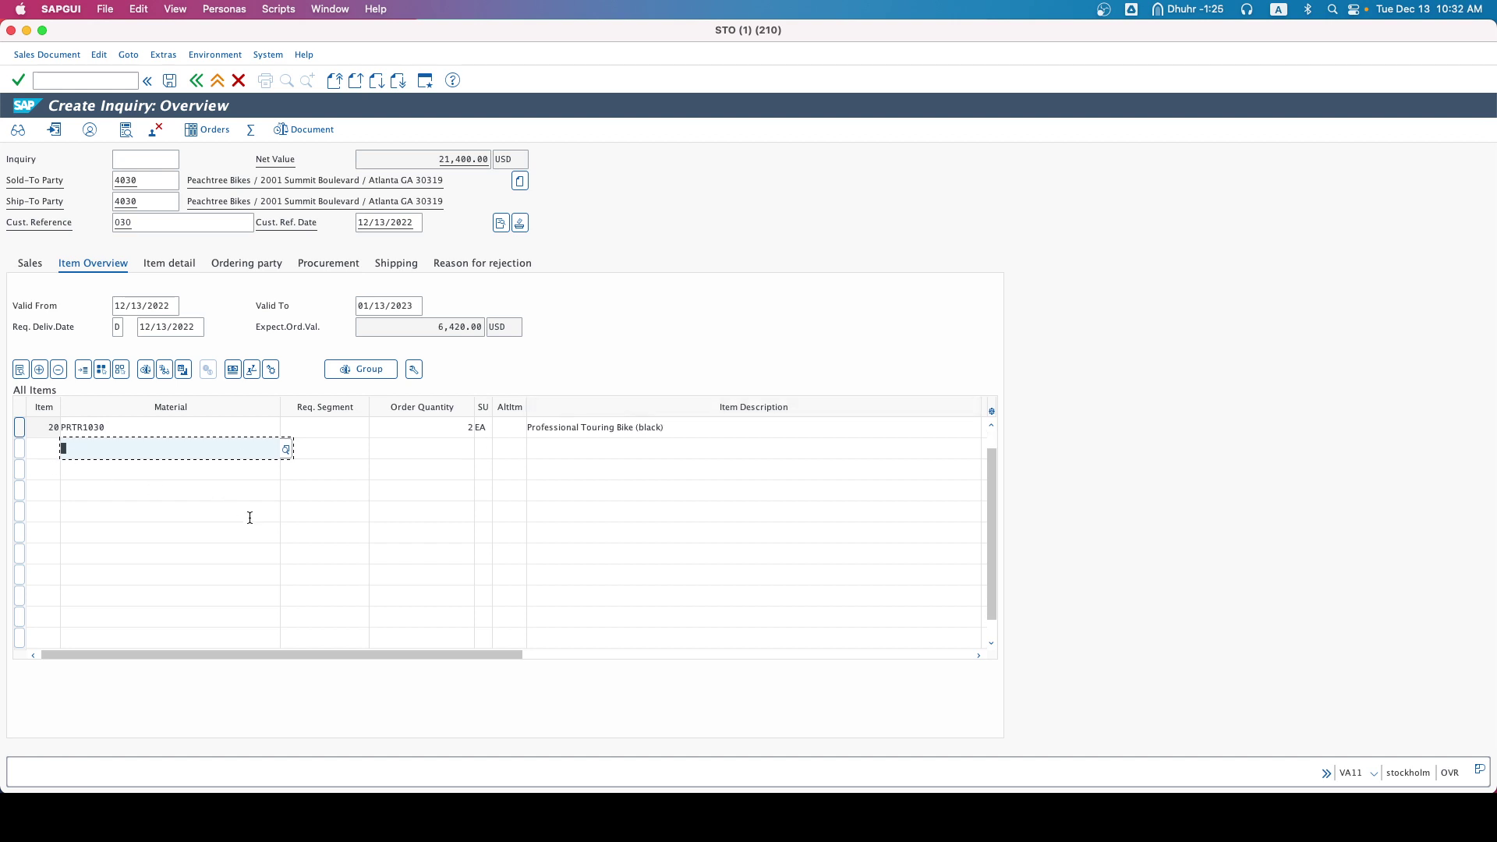
{"action": "scroll", "coordinate": [250, 516], "scroll_direction": "up", "scroll_amount": 1}
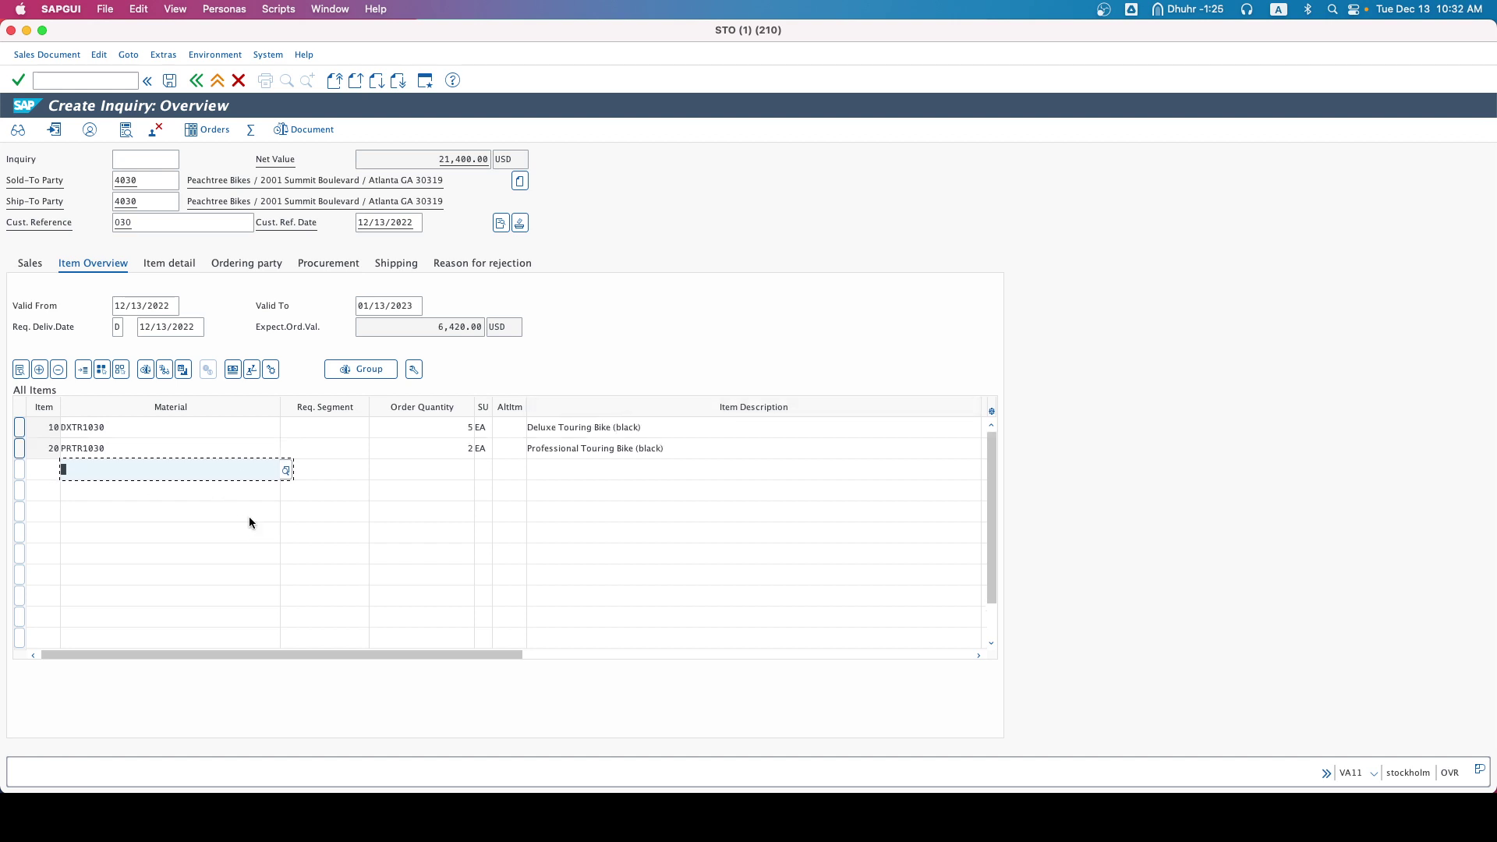
{"action": "left_click", "coordinate": [20, 428]}
{"action": "left_click", "coordinate": [20, 450]}
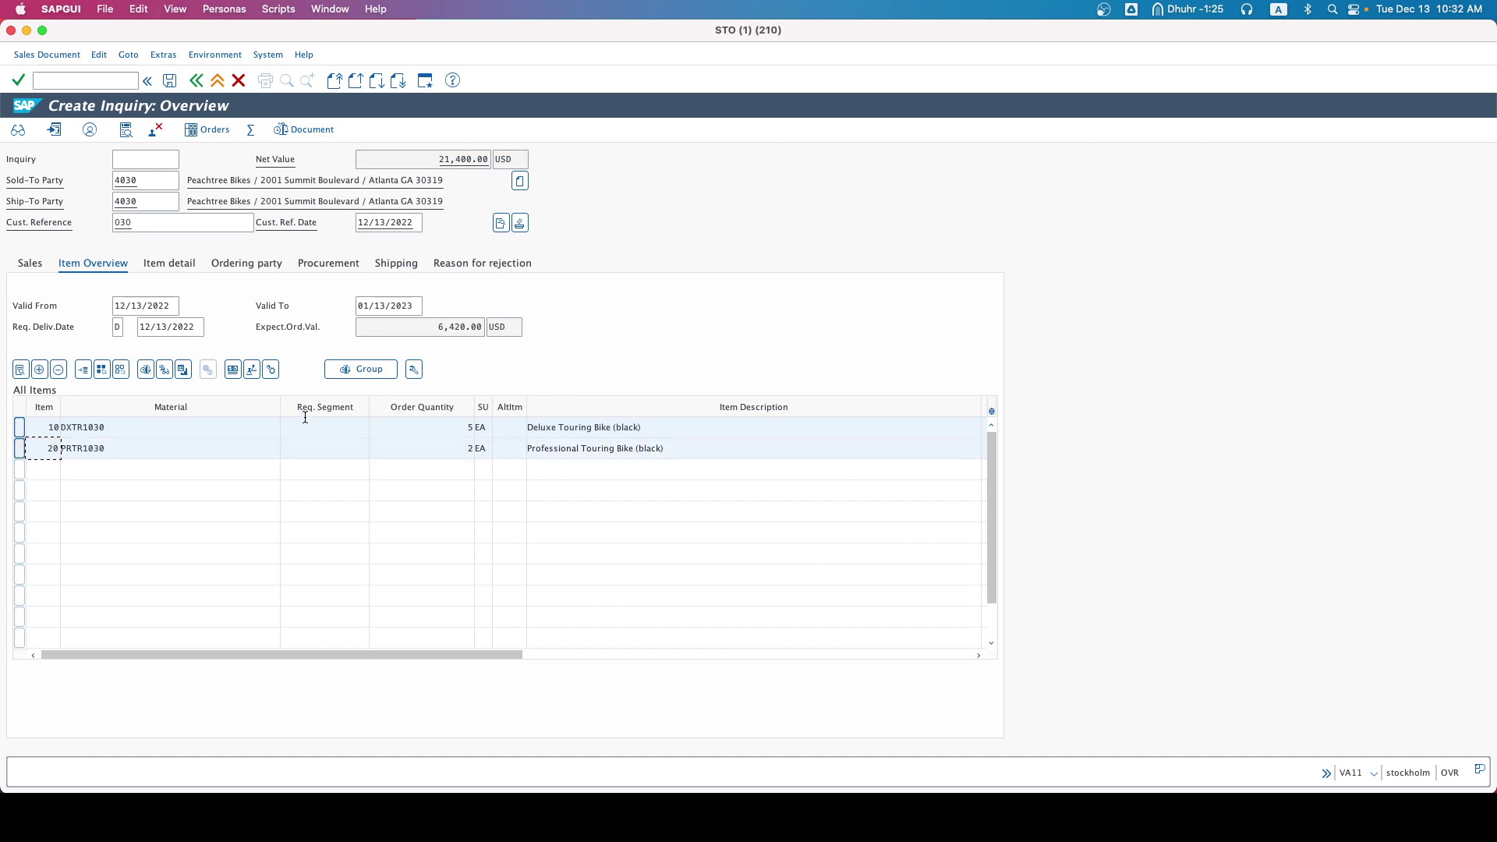
{"action": "left_click", "coordinate": [232, 370]}
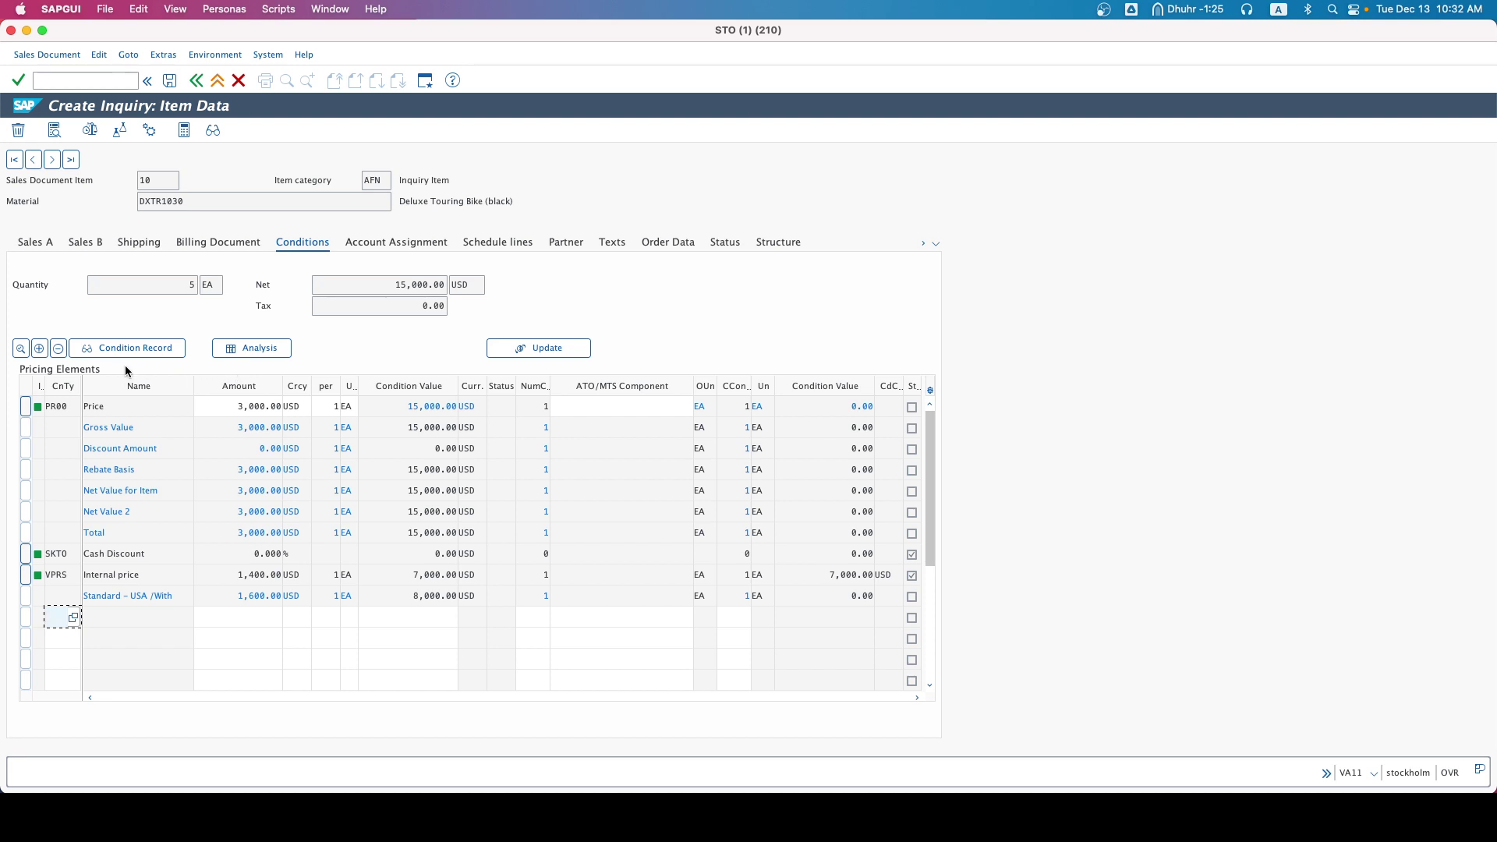
{"action": "left_click", "coordinate": [35, 242]}
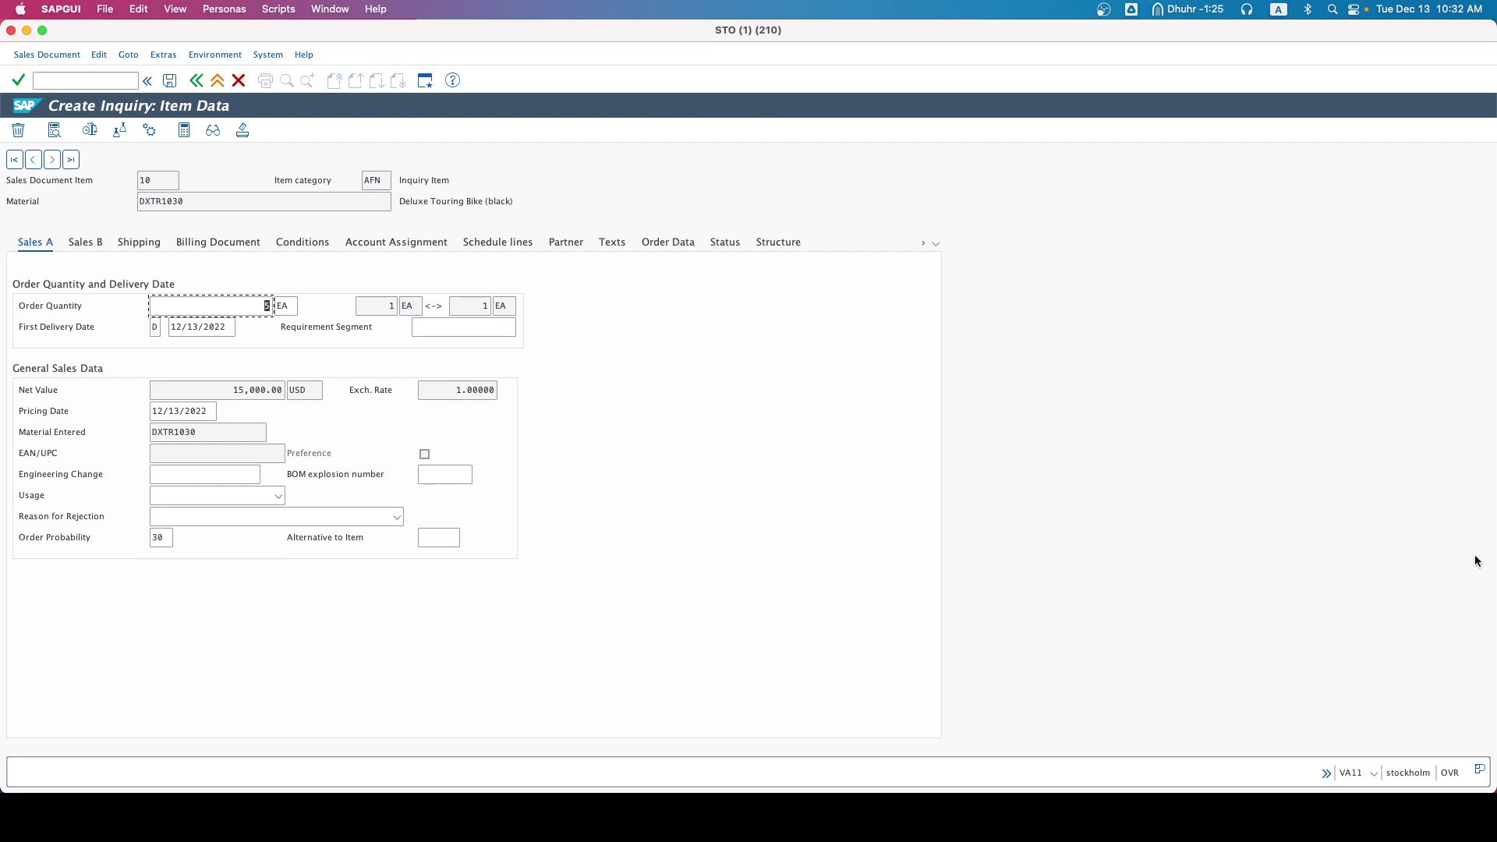
Step: Set the order probability of the Deluxe Touring Bike item to 70
{"action": "left_click", "coordinate": [155, 537]}
{"action": "type", "text": "3"}
{"action": "key", "text": "BackSpace"}
{"action": "key", "text": "Delete"}
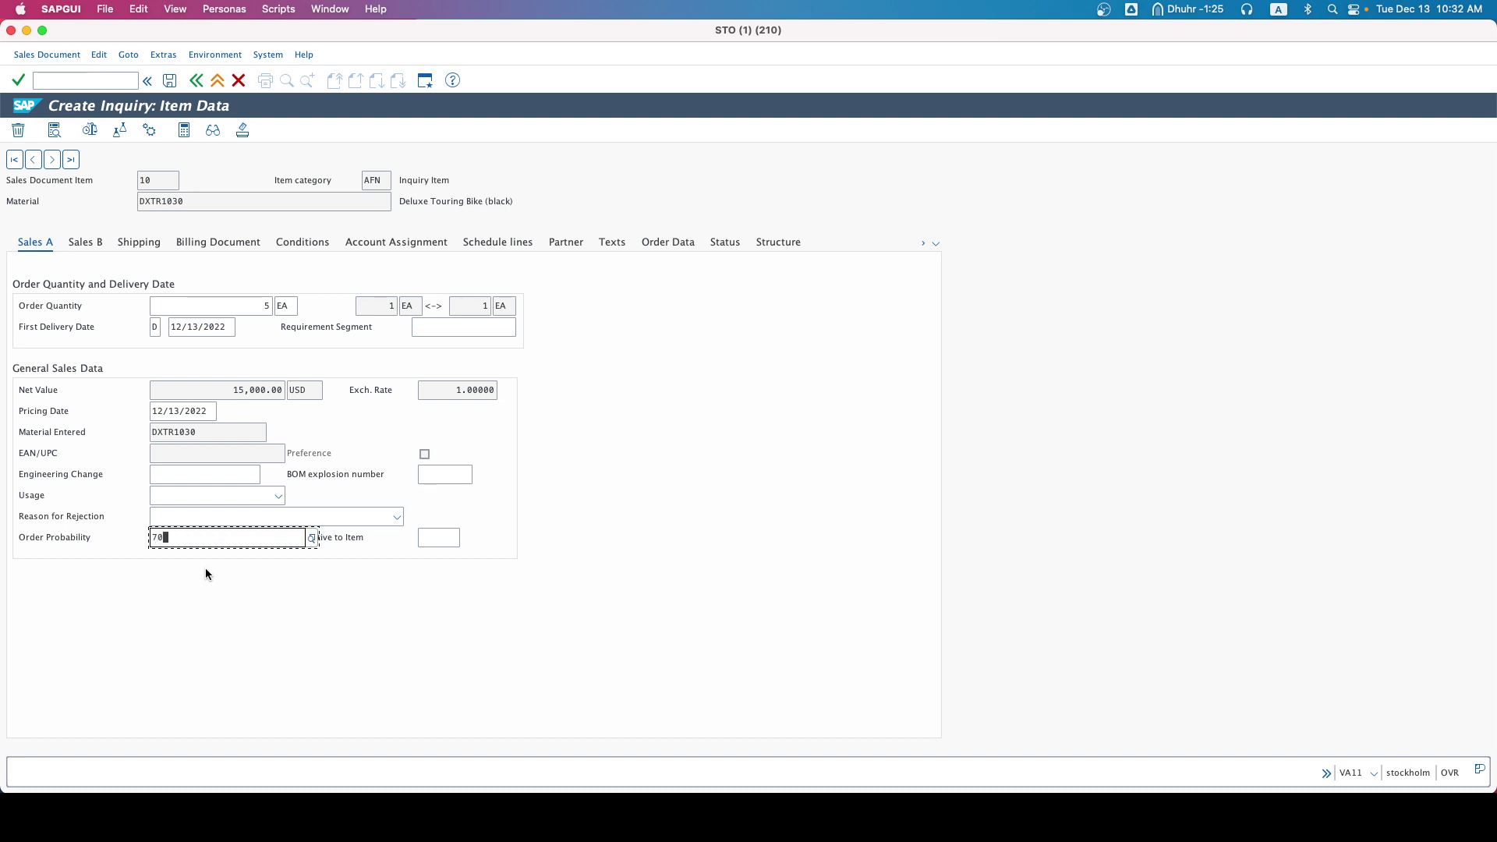
{"action": "key", "text": "Return"}
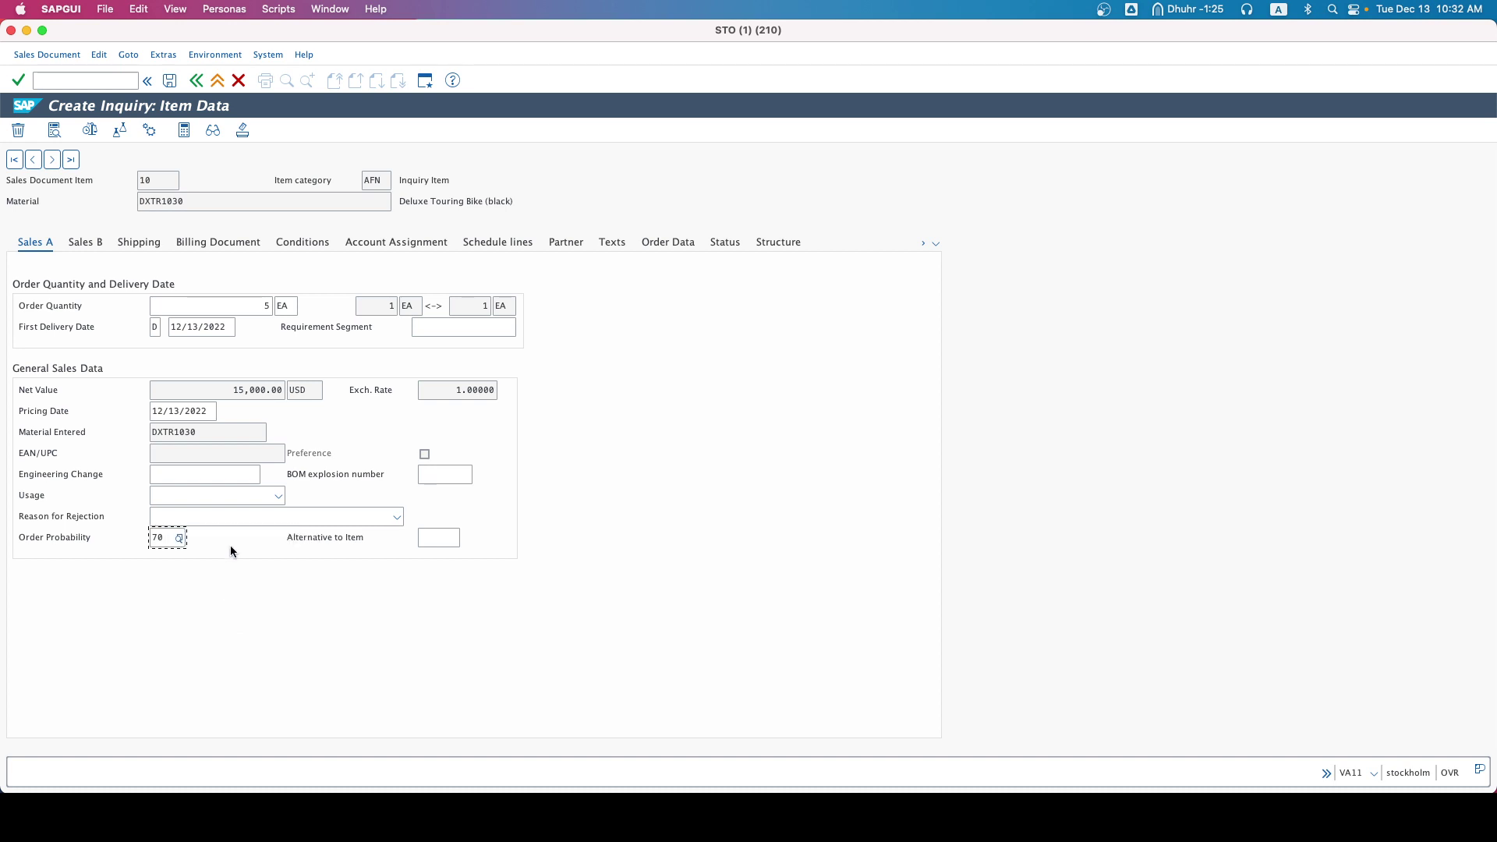
Step: Set the order probability of the Professional Touring Bike item to 70 and return to the inquiry overview
{"action": "left_click", "coordinate": [52, 159]}
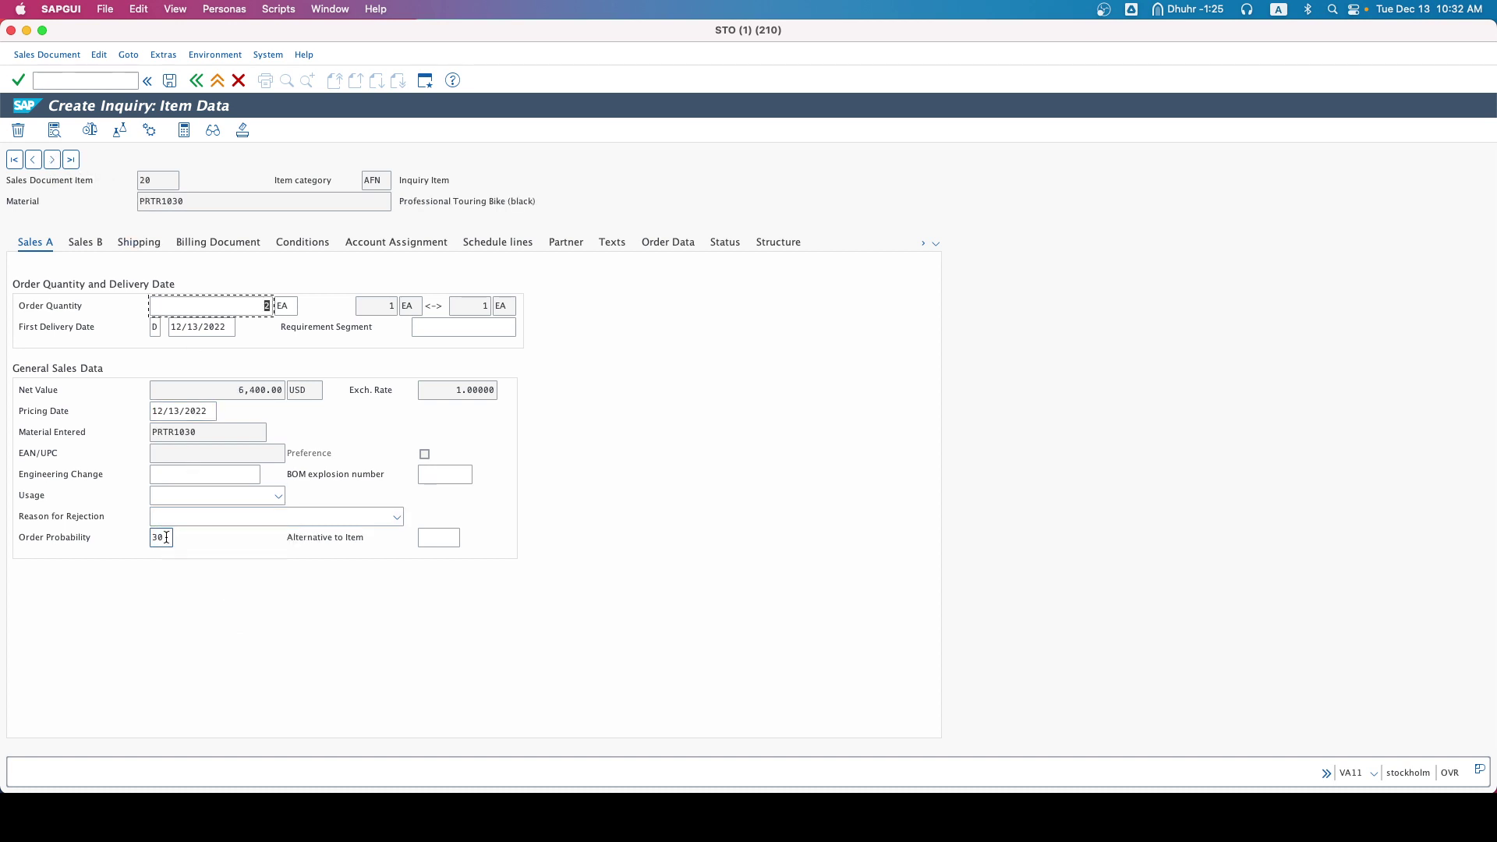
{"action": "left_click", "coordinate": [166, 536]}
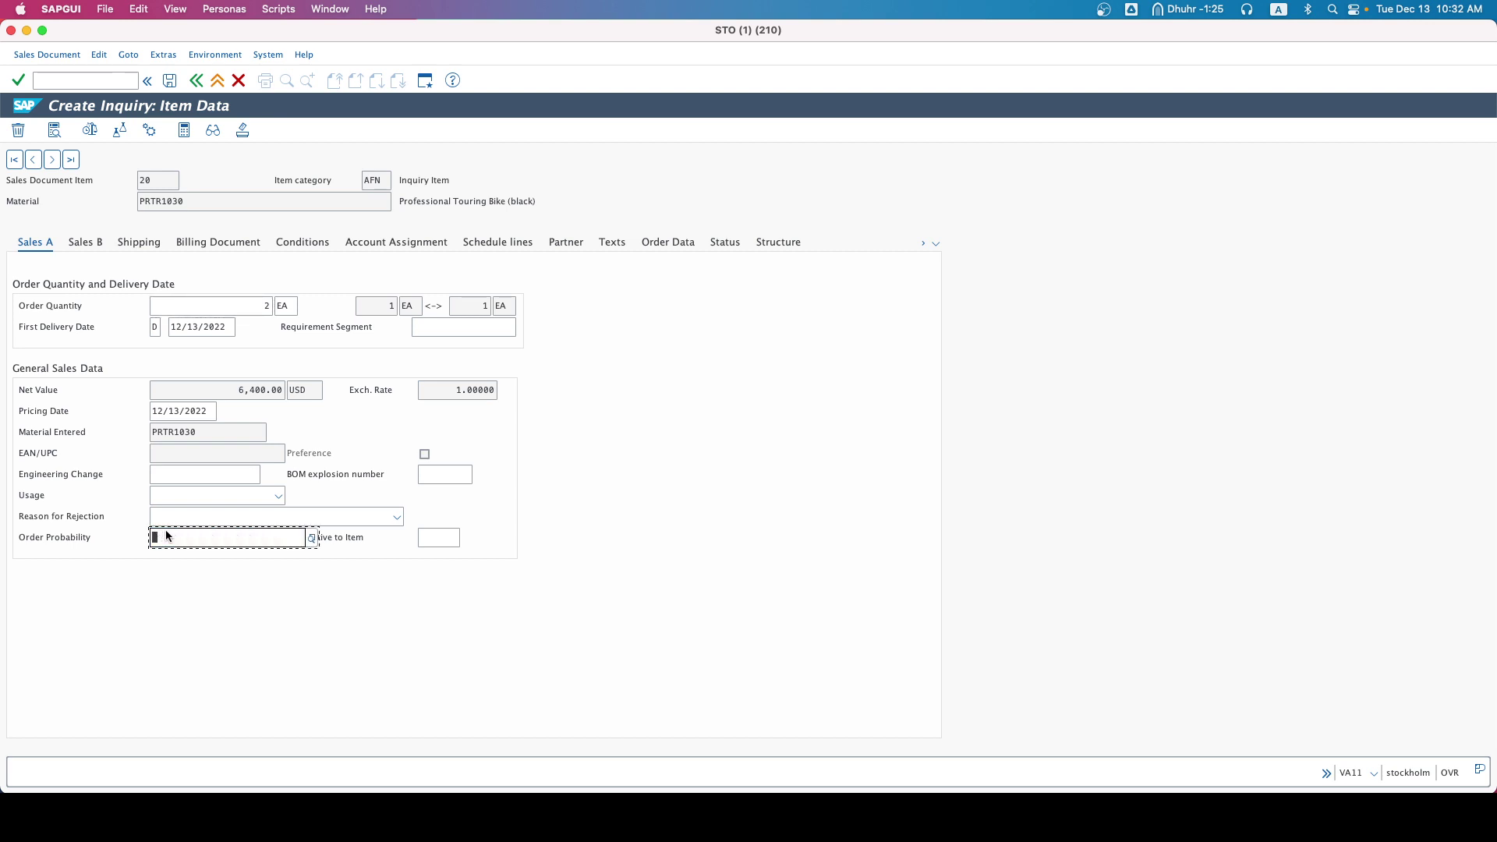
{"action": "type", "text": "70"}
{"action": "key", "text": "Return"}
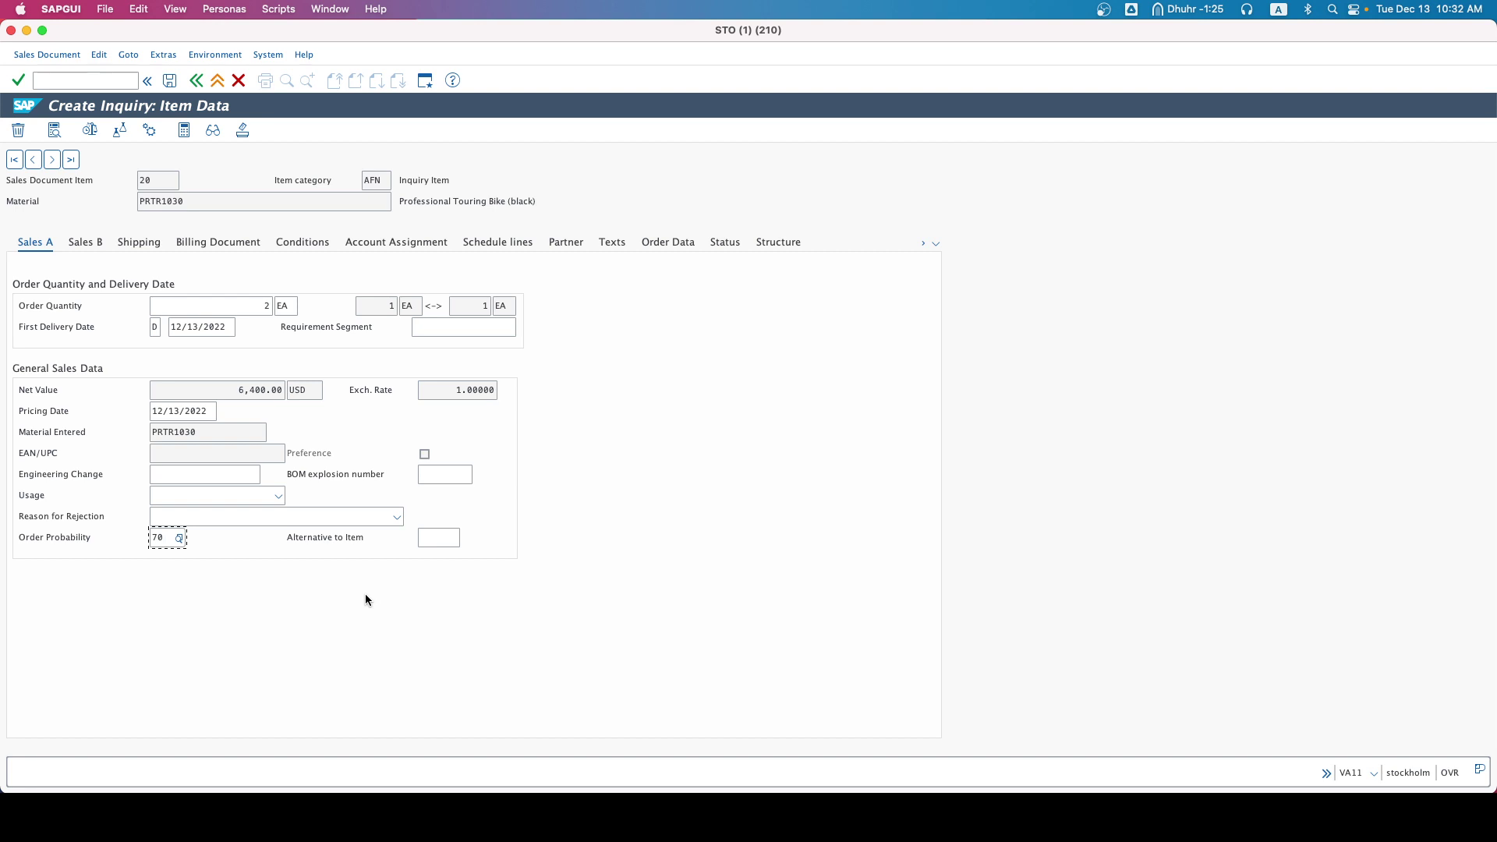
{"action": "left_click", "coordinate": [198, 80]}
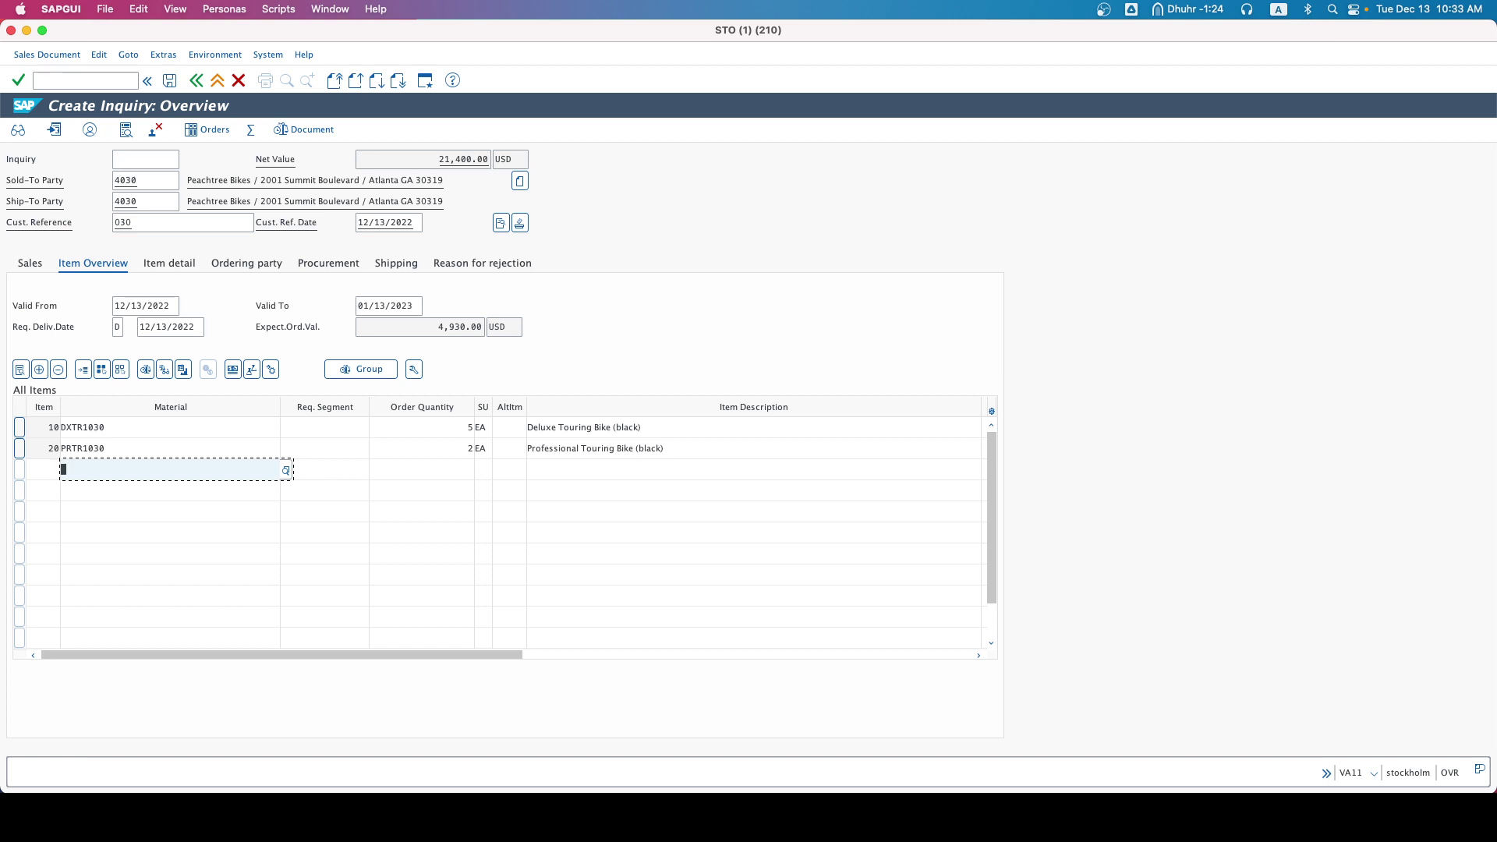
{"action": "left_click", "coordinate": [18, 426]}
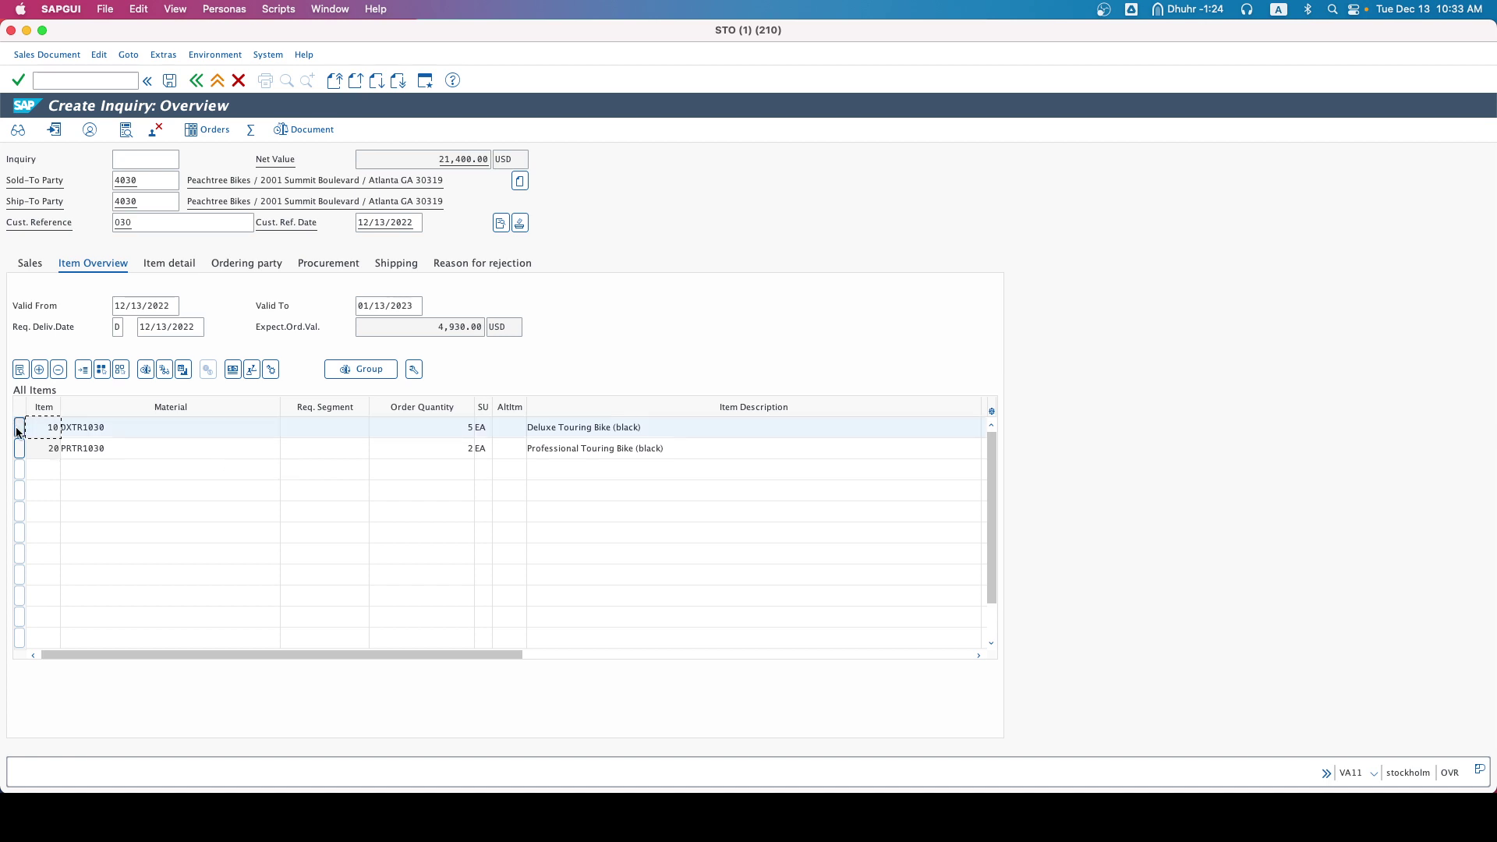
{"action": "left_click", "coordinate": [20, 449]}
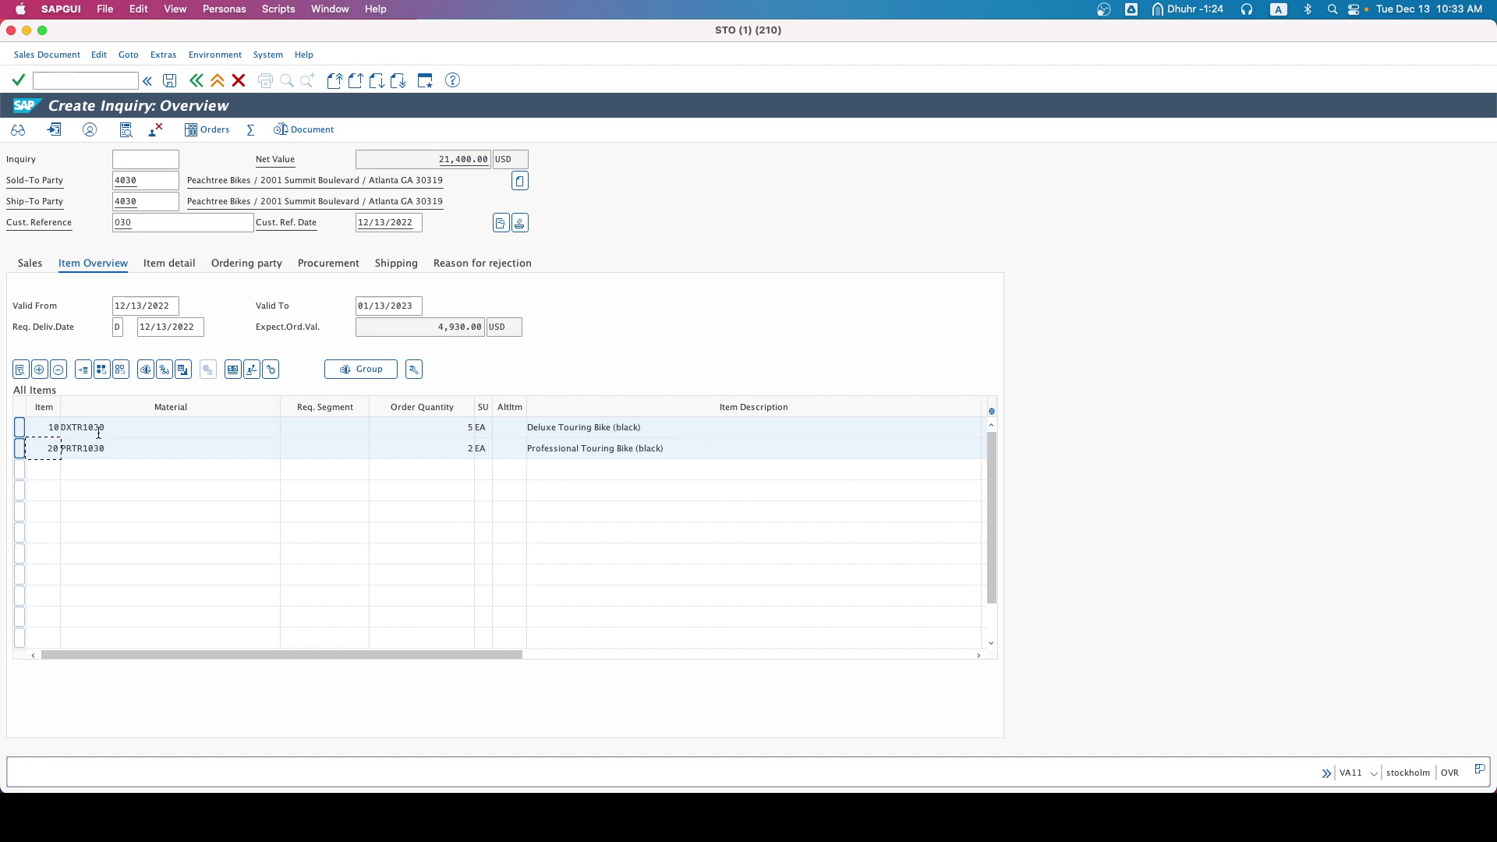
{"action": "key", "text": "Return"}
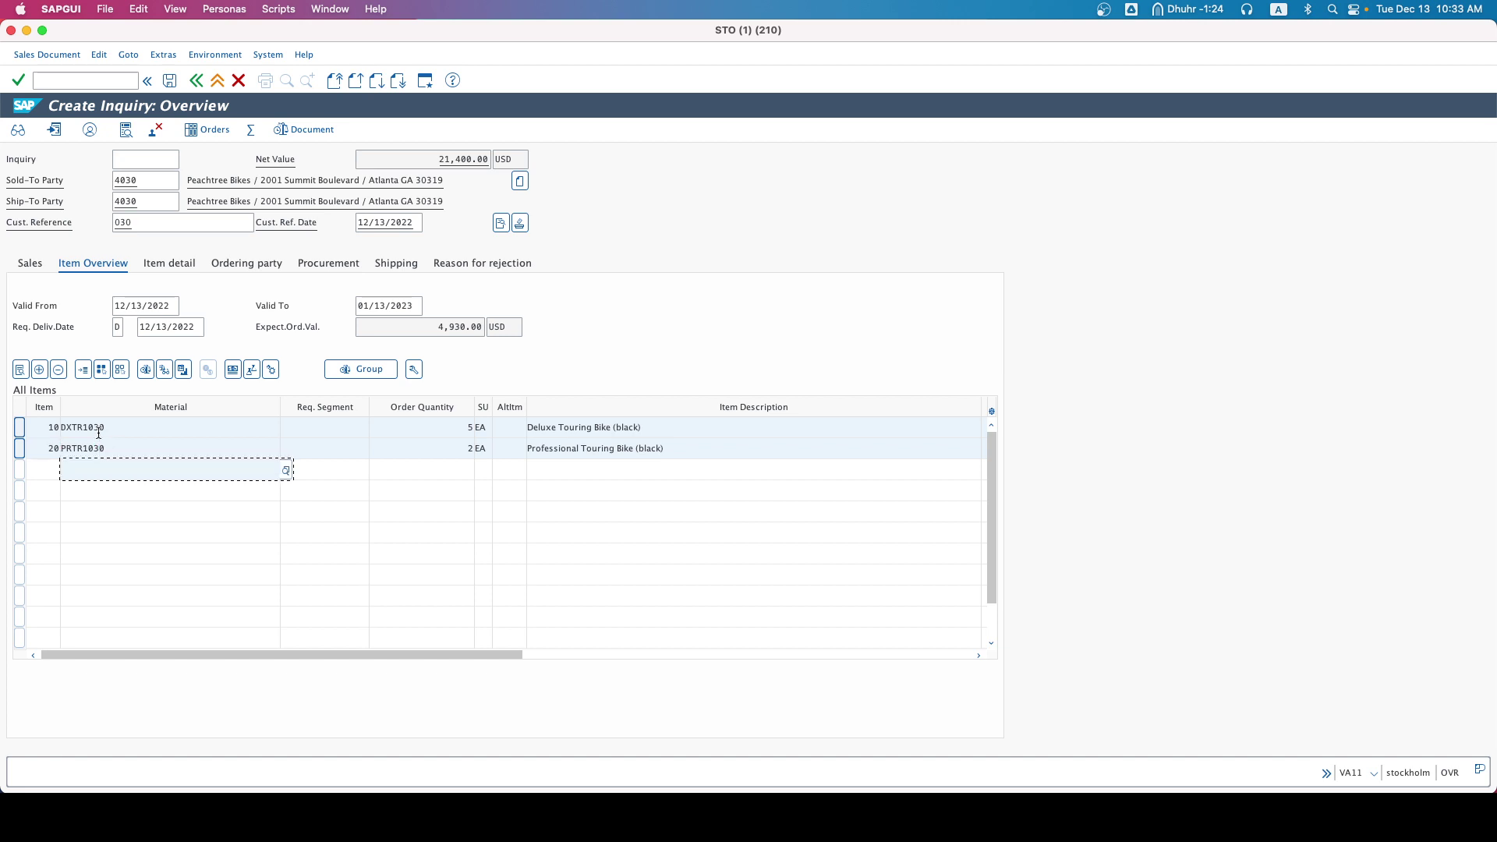
{"action": "left_click", "coordinate": [20, 428]}
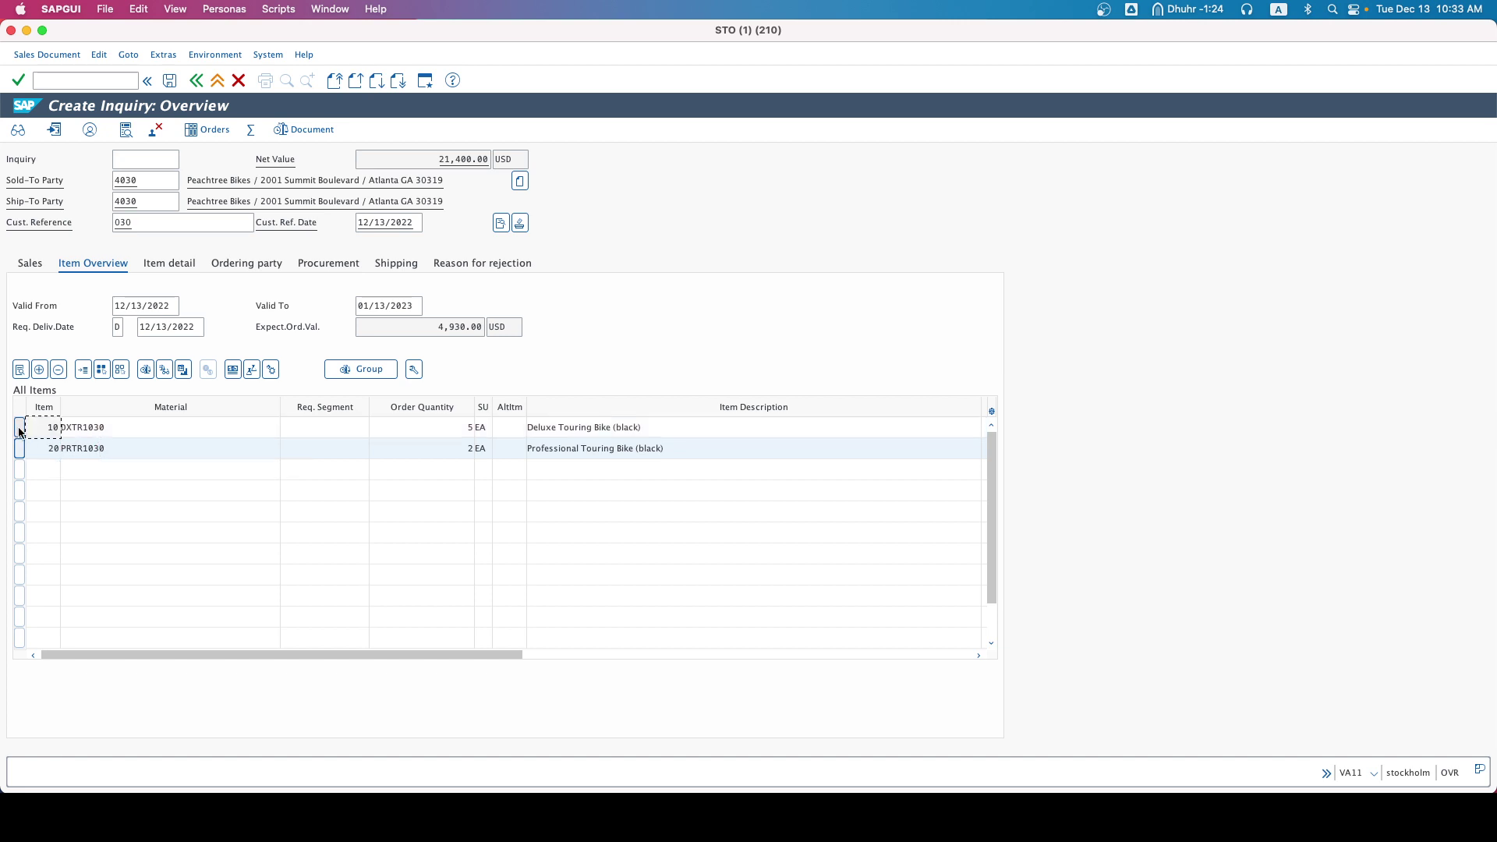
{"action": "left_click", "coordinate": [20, 450]}
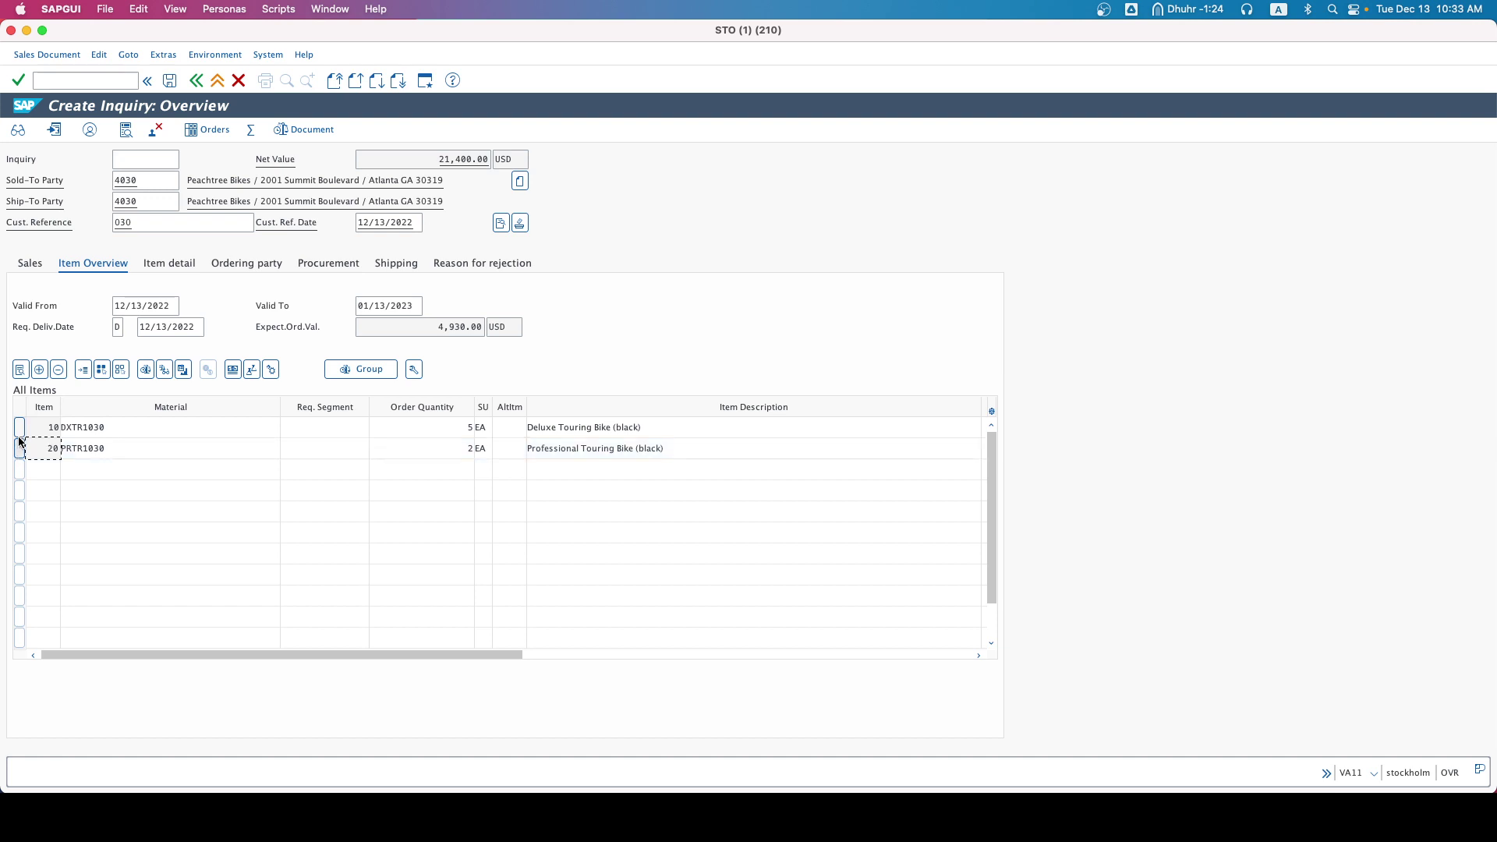
Step: Reopen the sales data of both items, set the Deluxe Touring Bike's order probability to 70, and check the Professional Touring Bike's
{"action": "left_click", "coordinate": [20, 428]}
{"action": "left_click", "coordinate": [20, 449]}
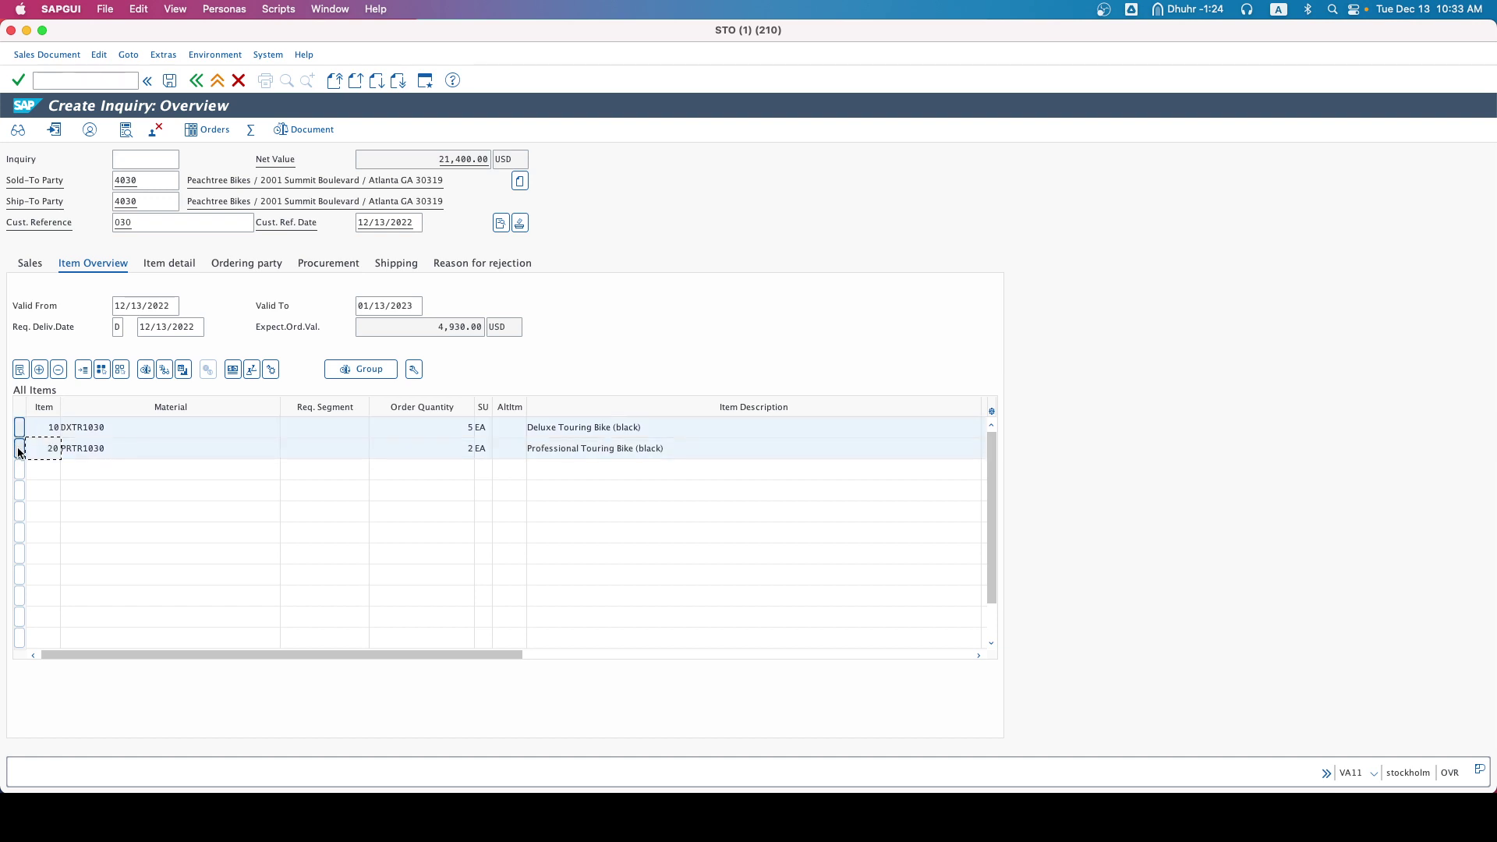
{"action": "left_click", "coordinate": [233, 369]}
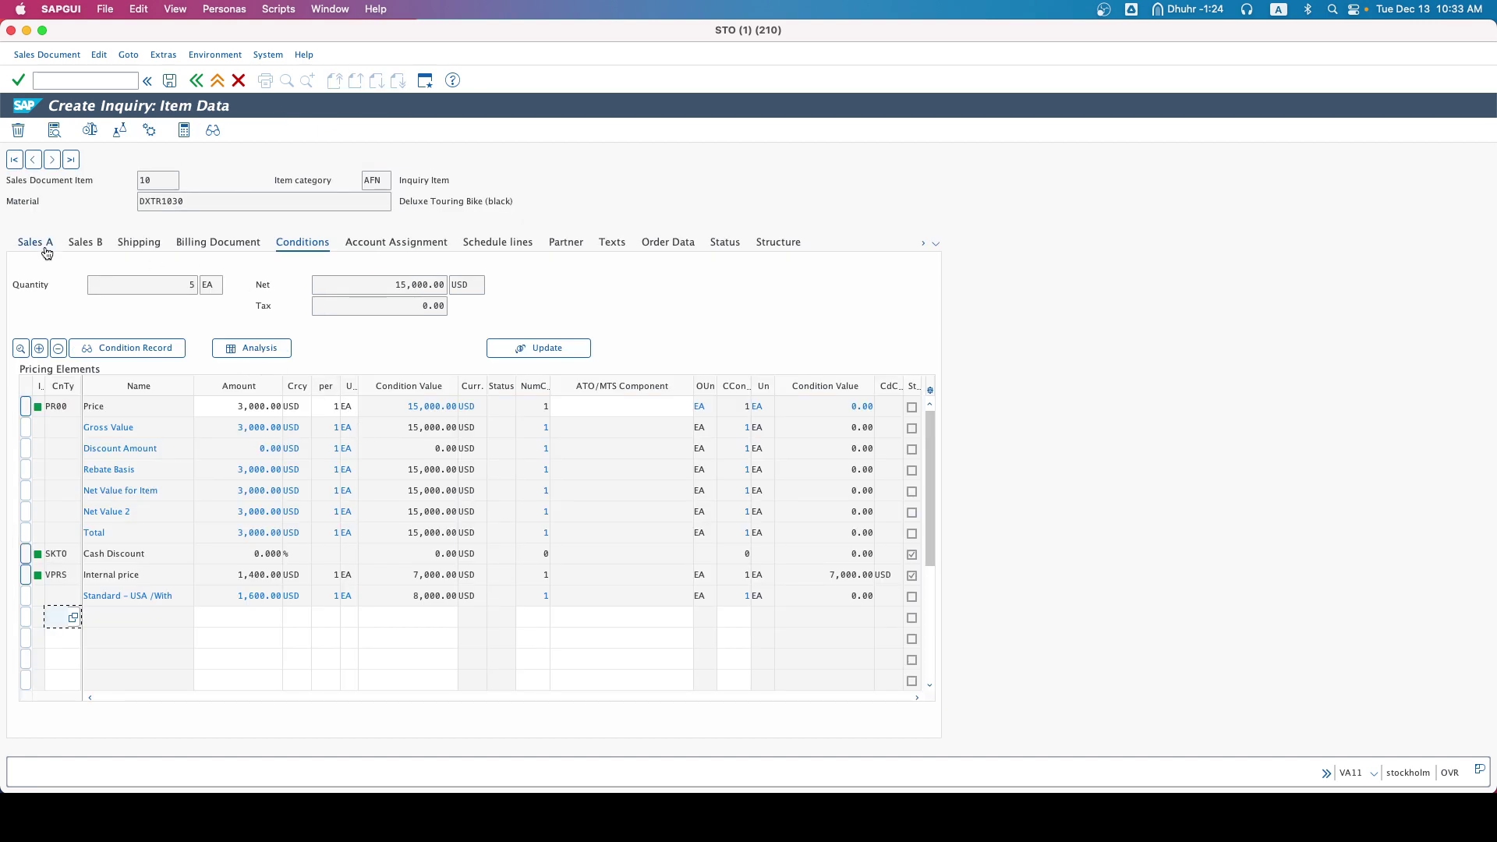
{"action": "left_click", "coordinate": [39, 244]}
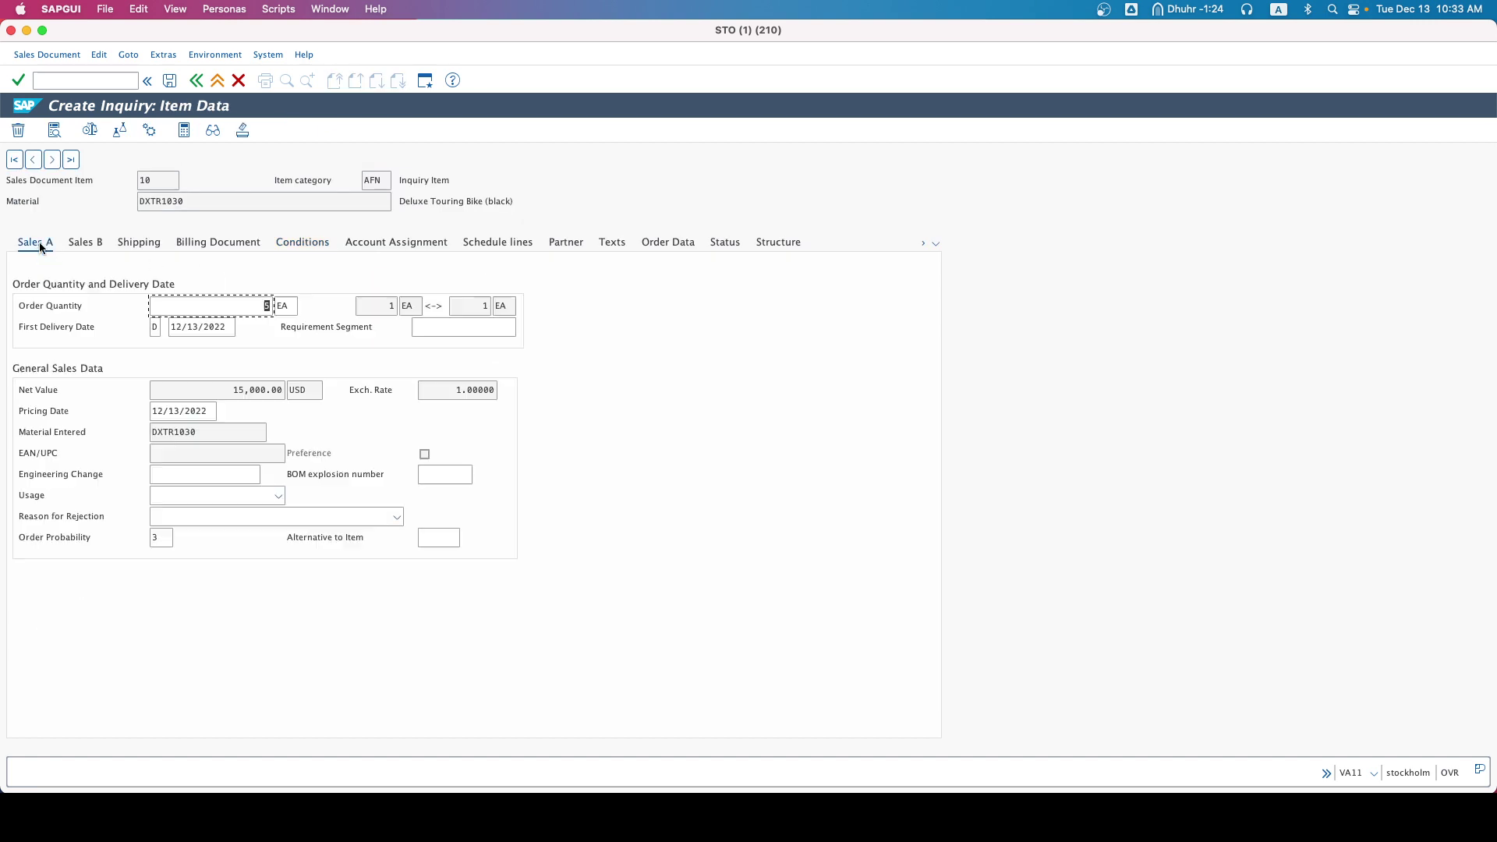
{"action": "left_click", "coordinate": [164, 538]}
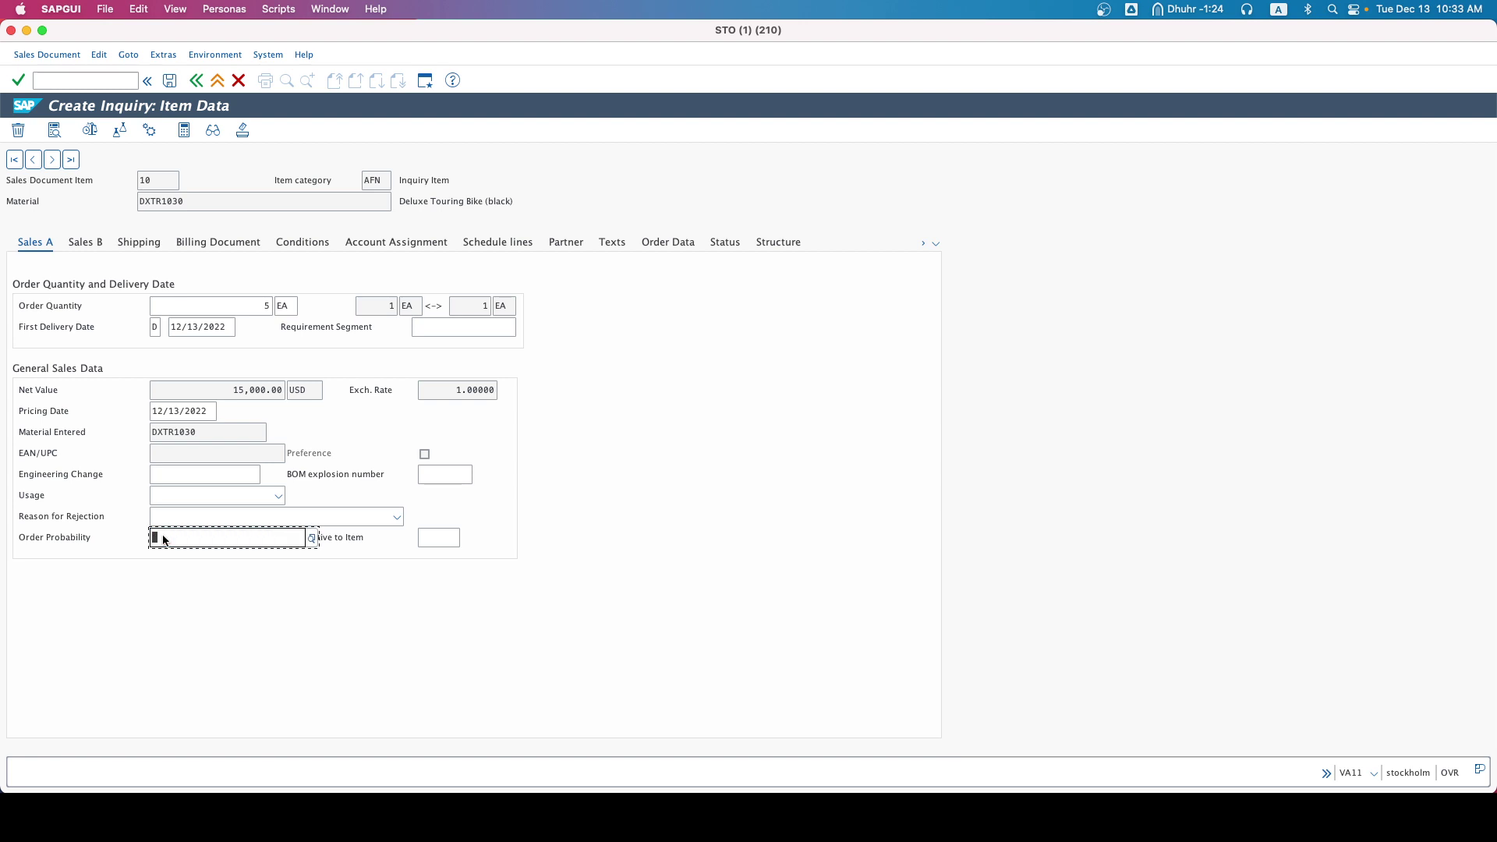
{"action": "type", "text": "70"}
{"action": "key", "text": "Return"}
{"action": "left_click", "coordinate": [34, 160]}
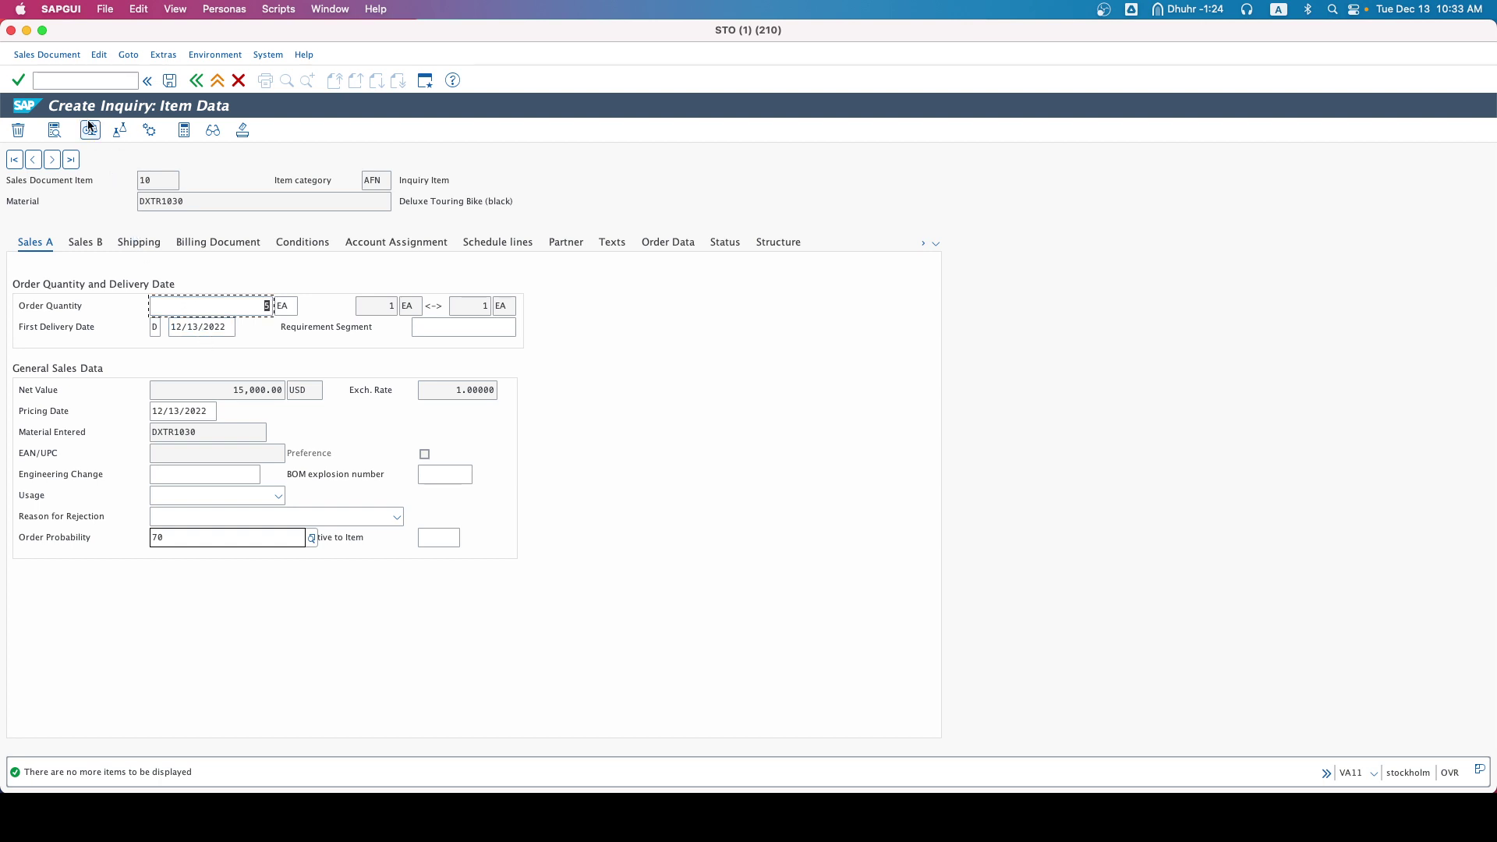
{"action": "left_click", "coordinate": [52, 160]}
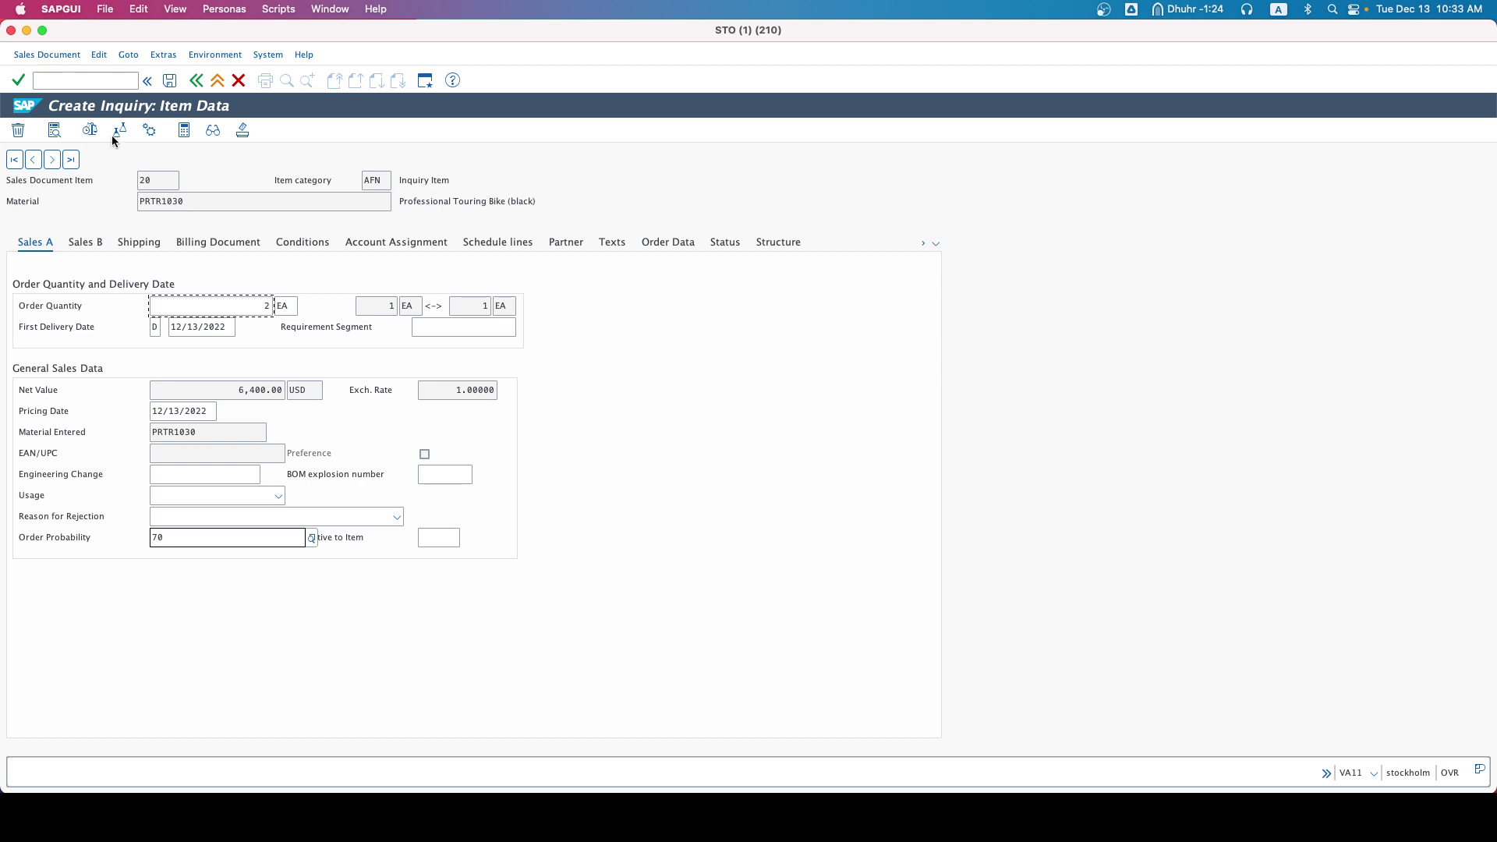
{"action": "left_click", "coordinate": [200, 81]}
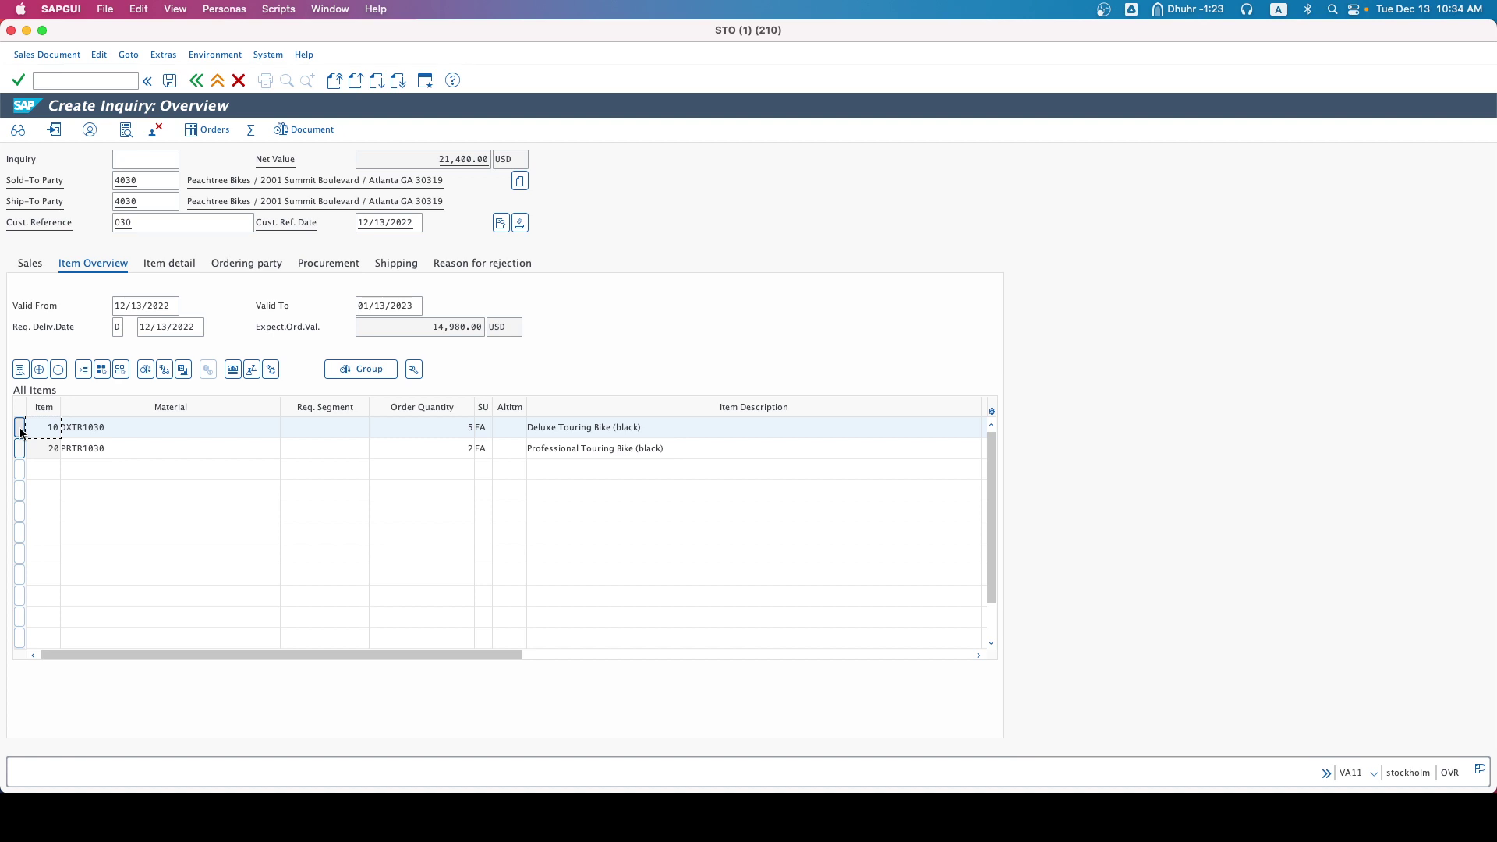
Step: Check the availability overview of the Deluxe Touring Bike item and return to the inquiry
{"action": "left_click", "coordinate": [161, 371]}
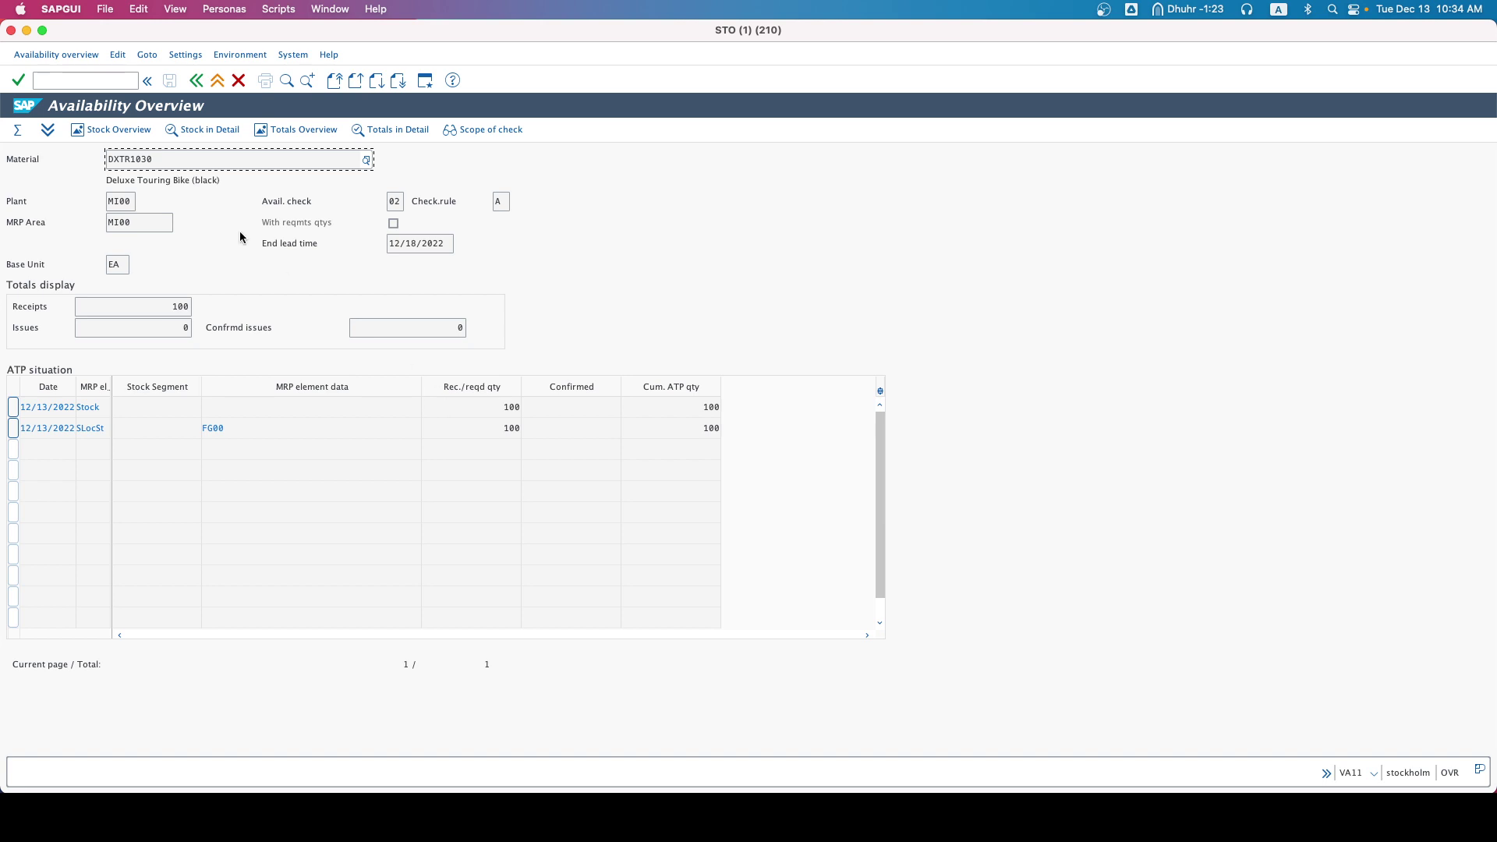
{"action": "left_click", "coordinate": [200, 82]}
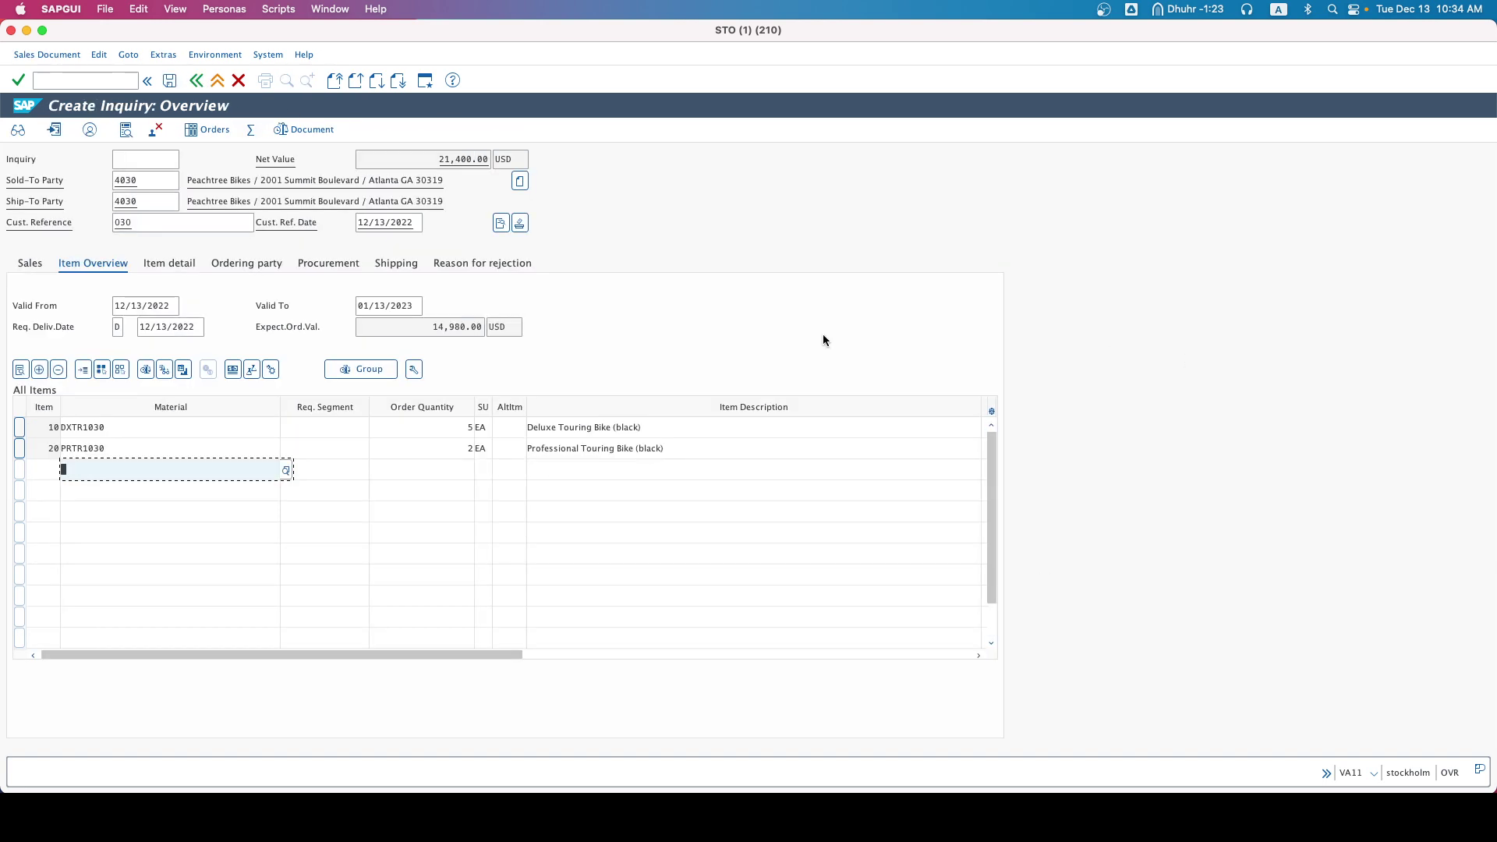
Step: Save the inquiry and leave the transaction for the SAP Easy Access menu
{"action": "left_click", "coordinate": [166, 87]}
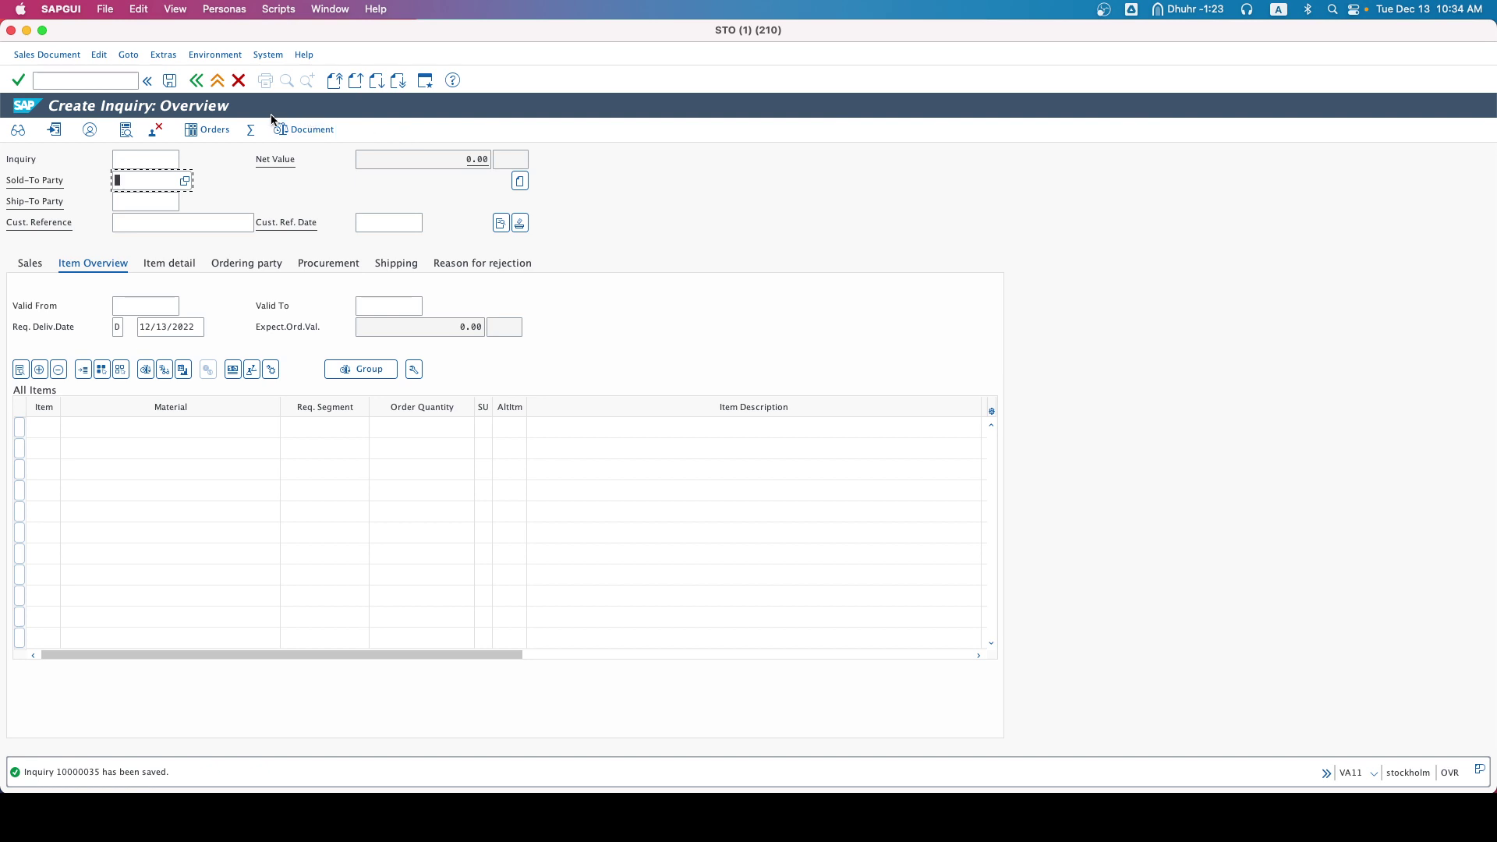
{"action": "left_click", "coordinate": [196, 81]}
{"action": "left_click", "coordinate": [197, 81]}
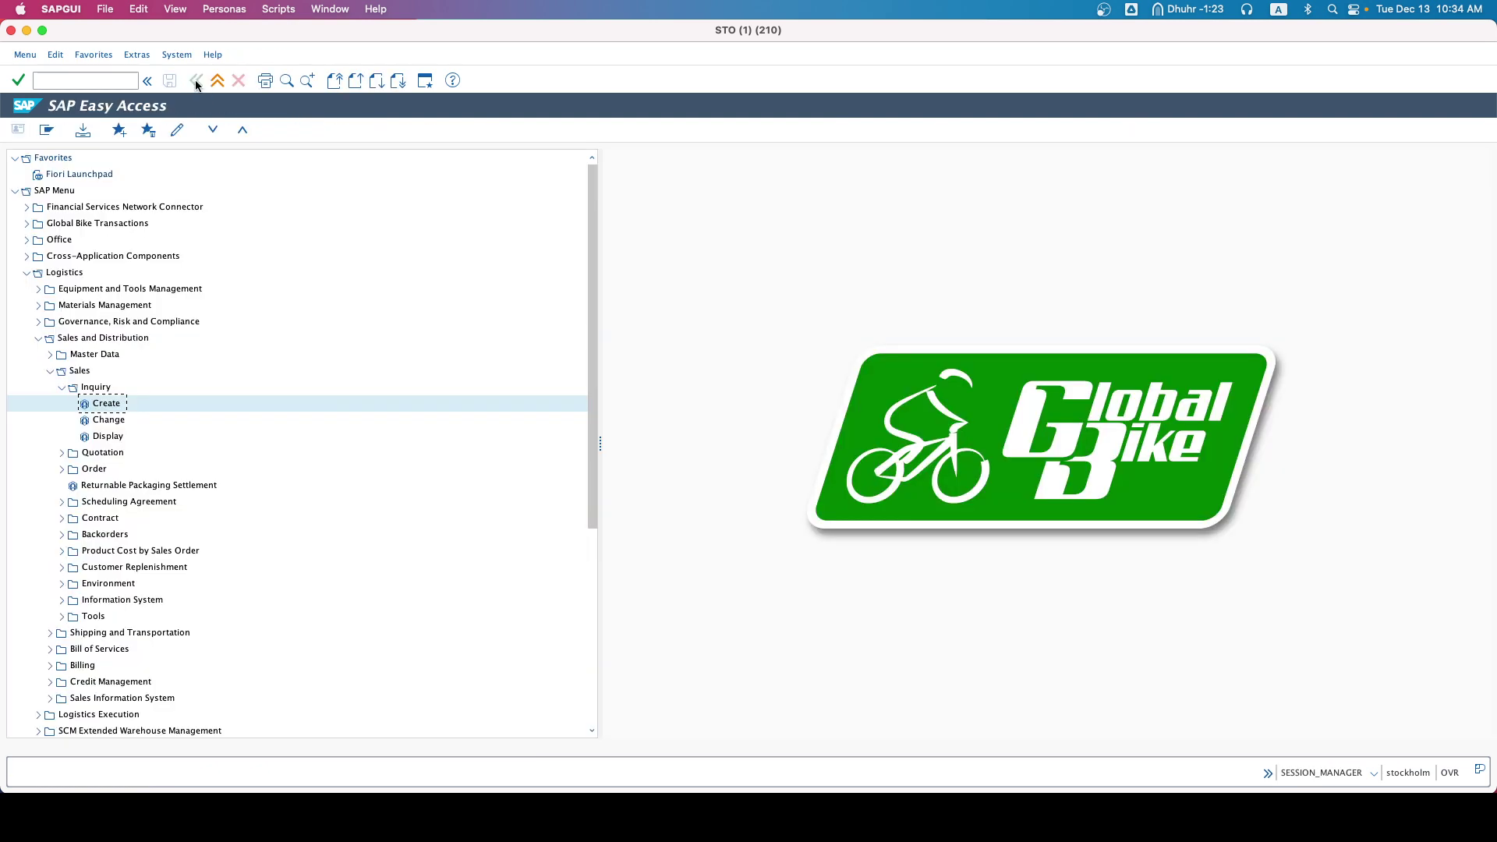
Step: Collapse the Inquiry, Sales and Distribution, and Logistics folders in the SAP menu tree
{"action": "left_click", "coordinate": [67, 383]}
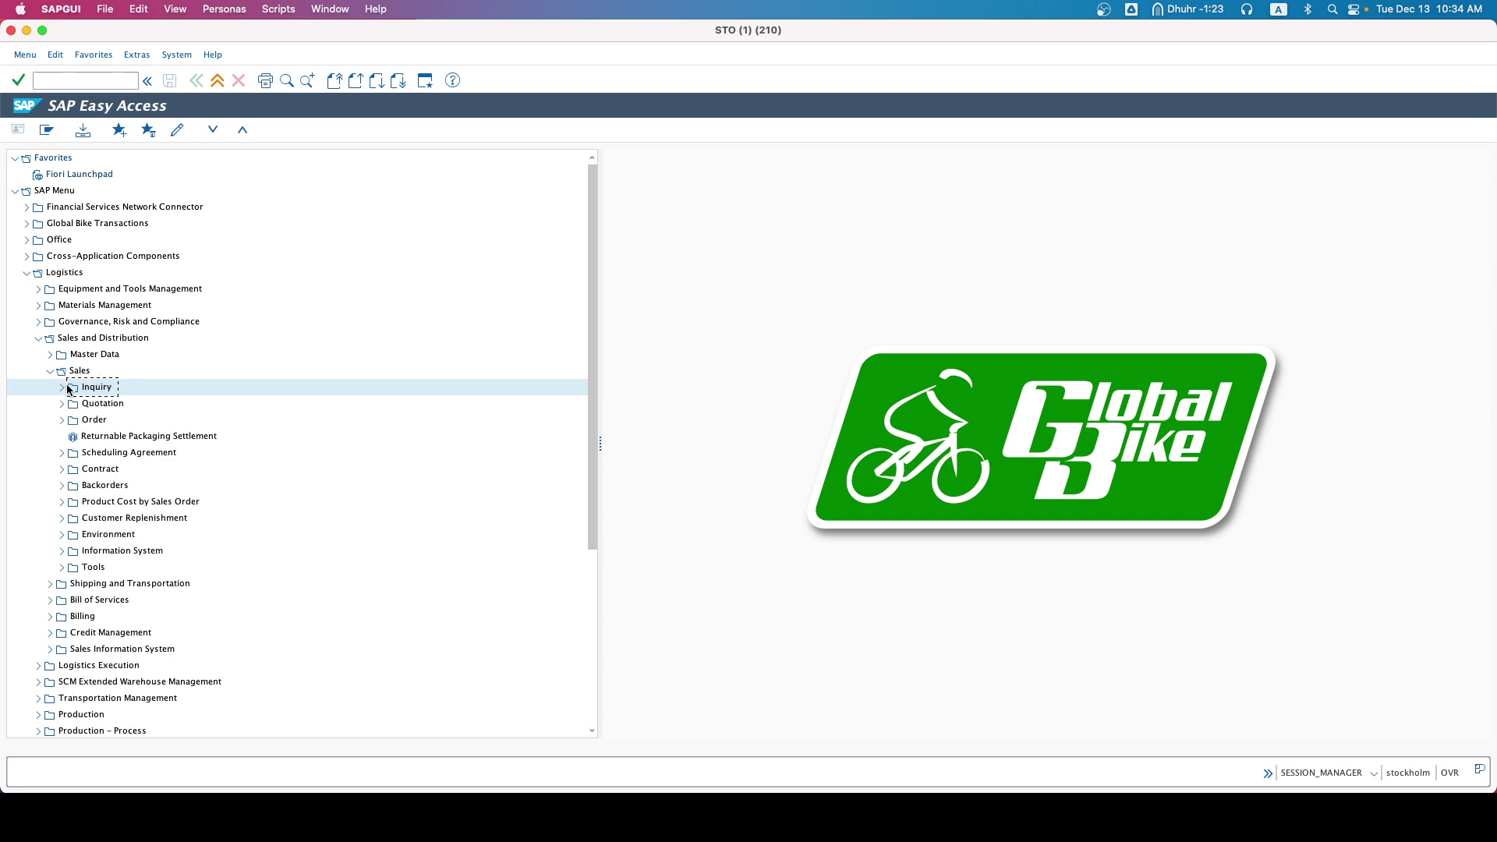
{"action": "left_click", "coordinate": [37, 339]}
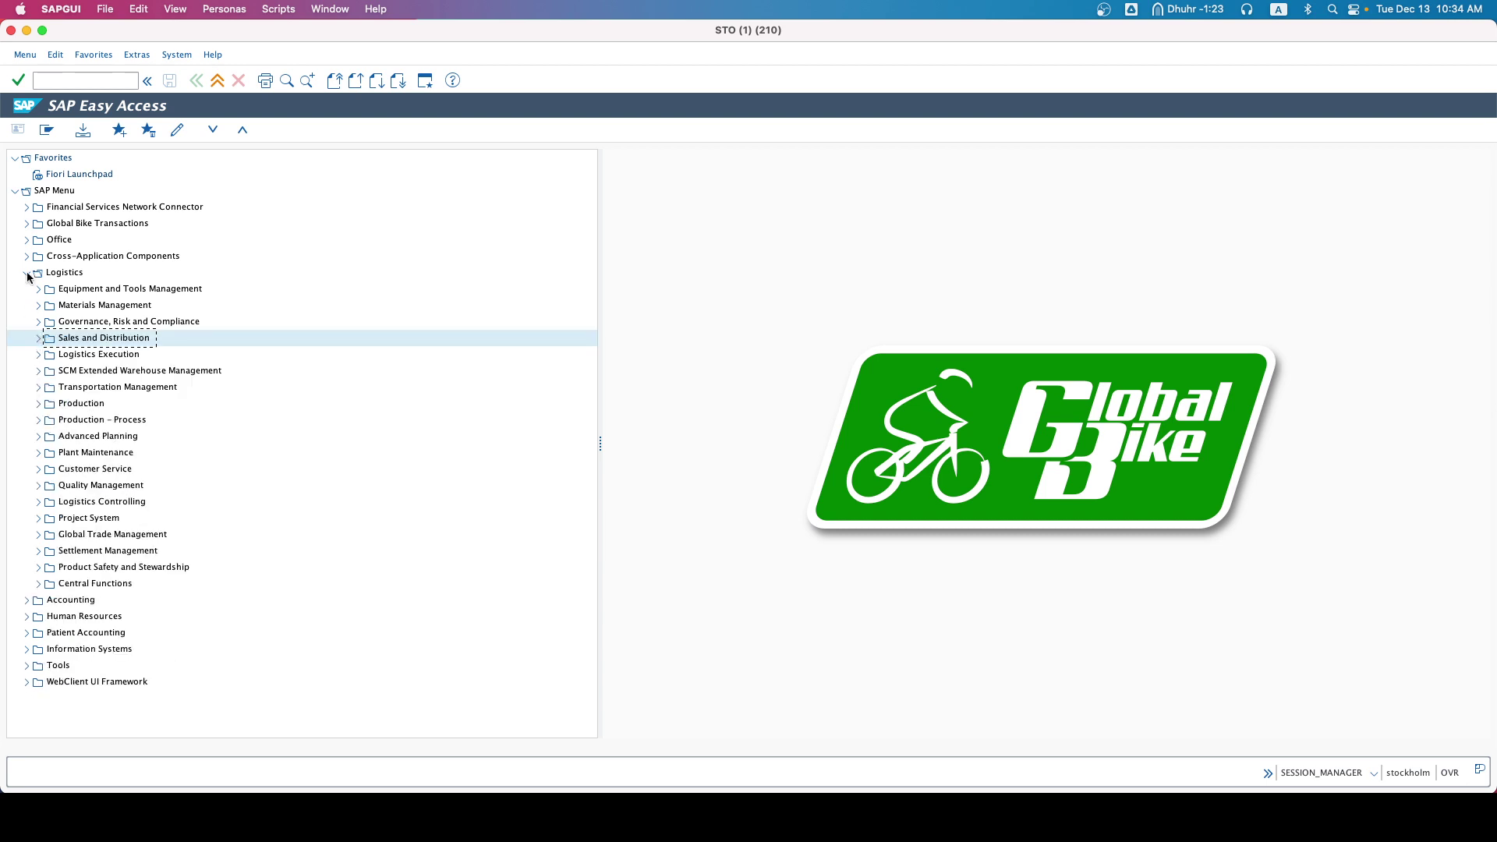
{"action": "left_click", "coordinate": [28, 274]}
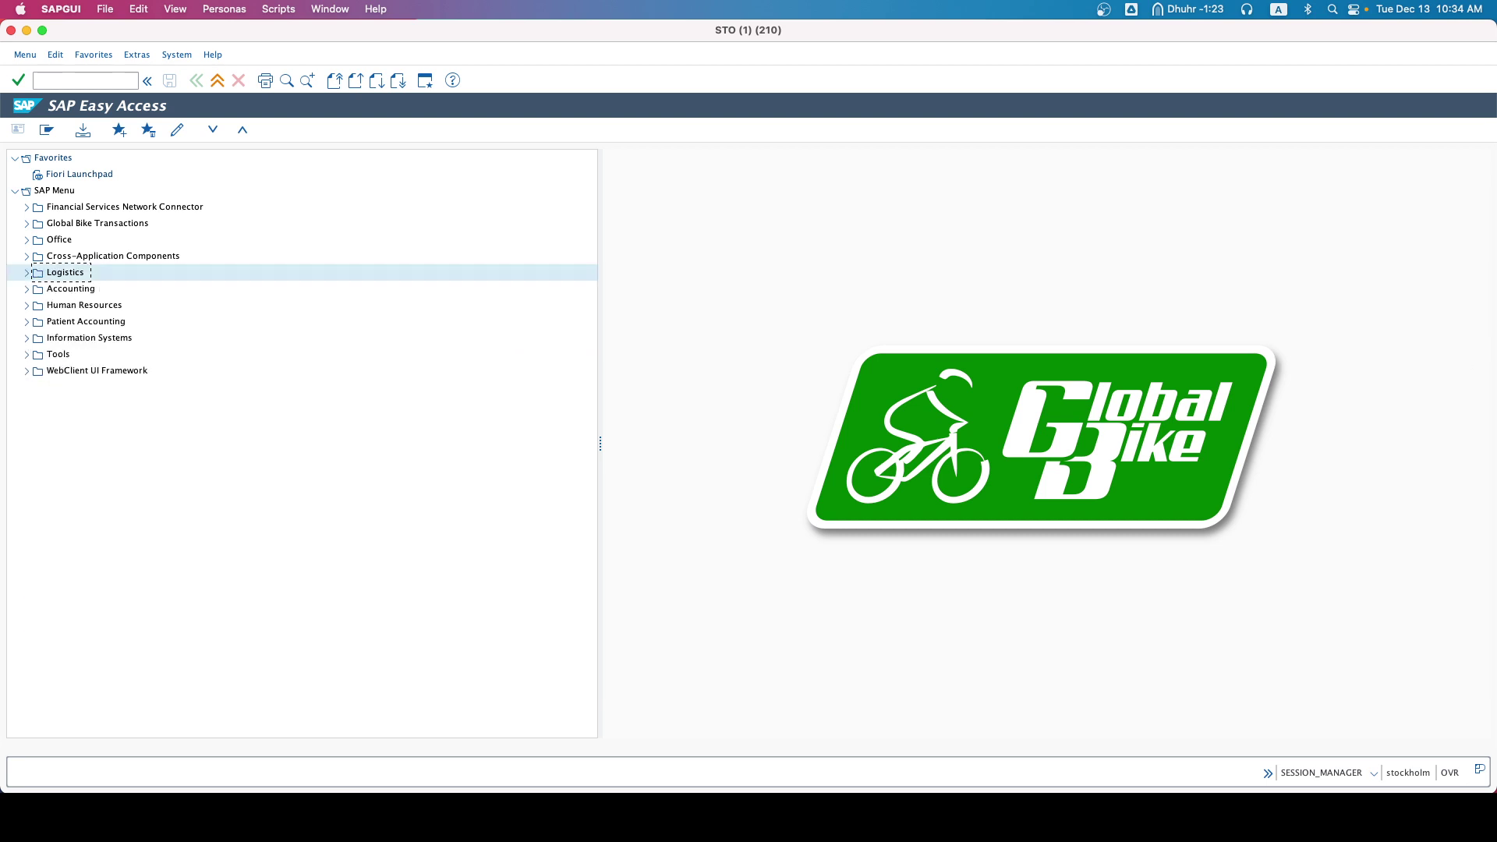